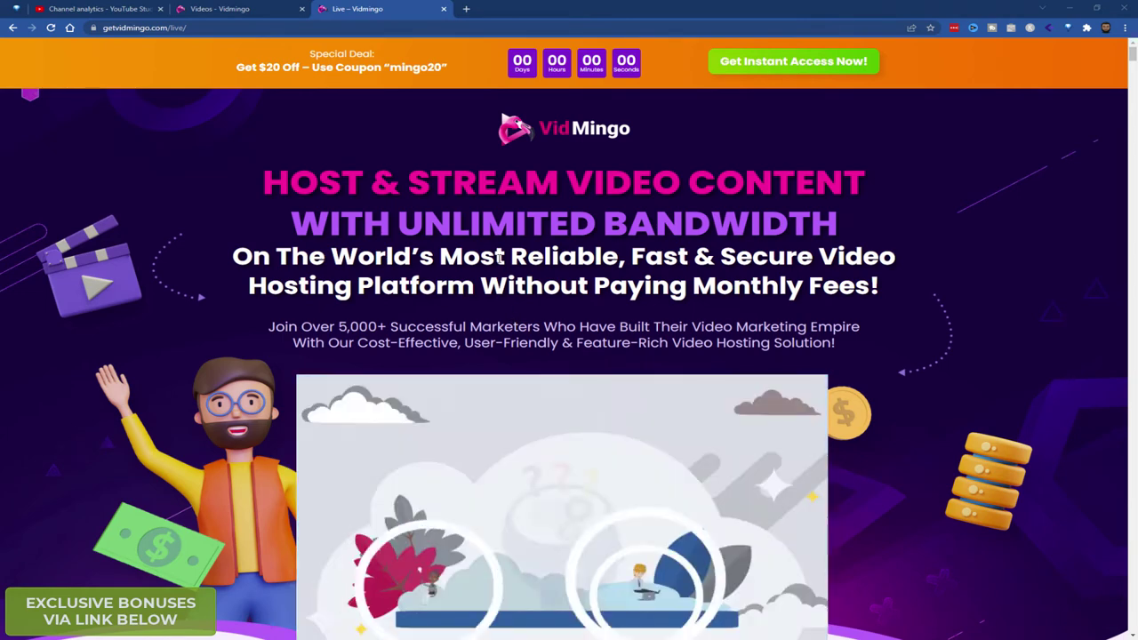
Scroll down past the Features video to the feature icon grid and the $20-off Early Bird offer.
scroll(251, 211, down, 3)
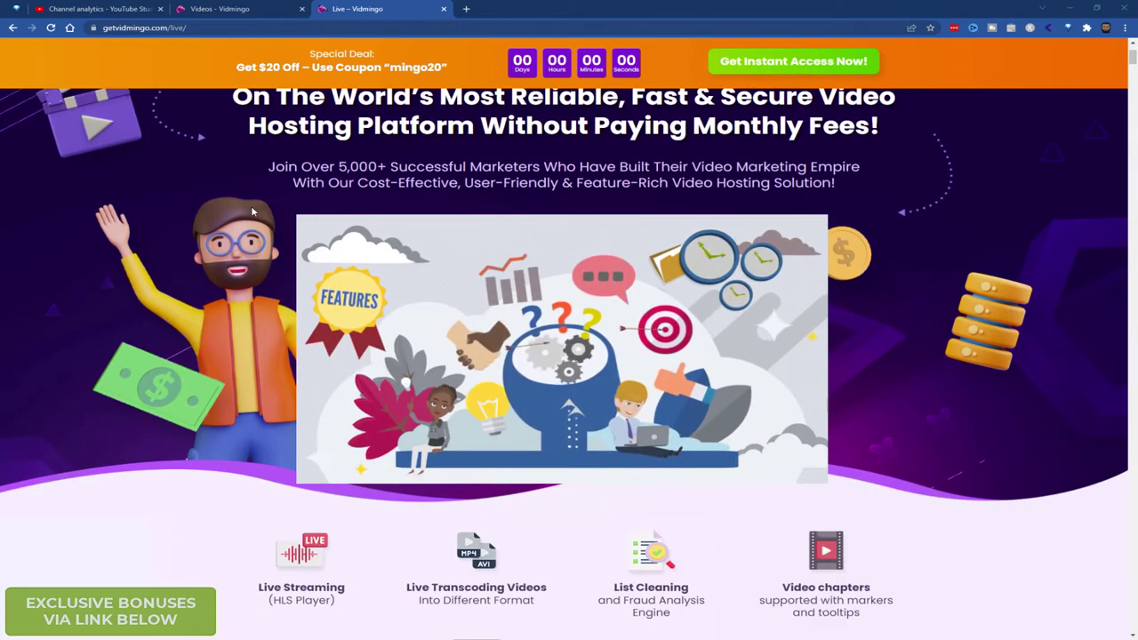
scroll(251, 210, down, 3)
scroll(252, 210, down, 3)
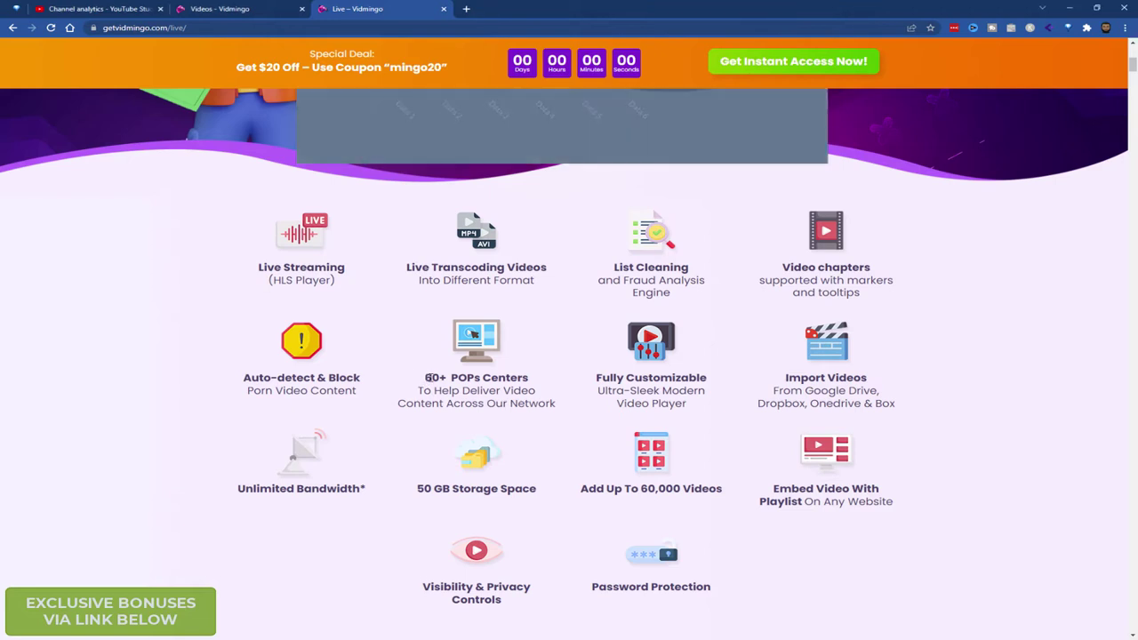
scroll(540, 412, down, 1)
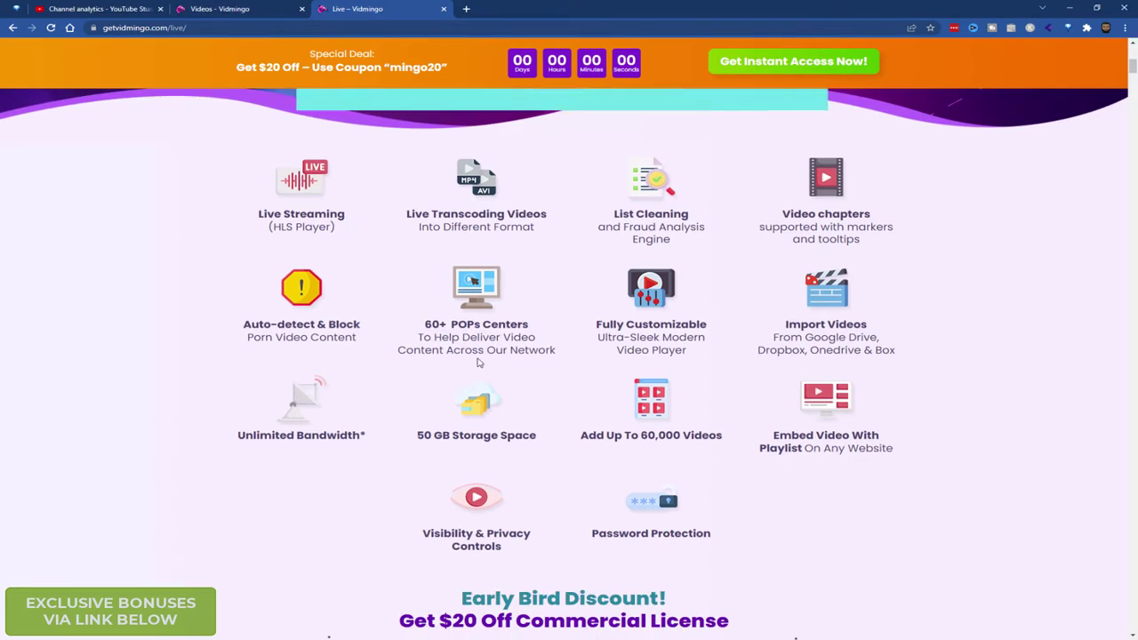
scroll(480, 338, down, 1)
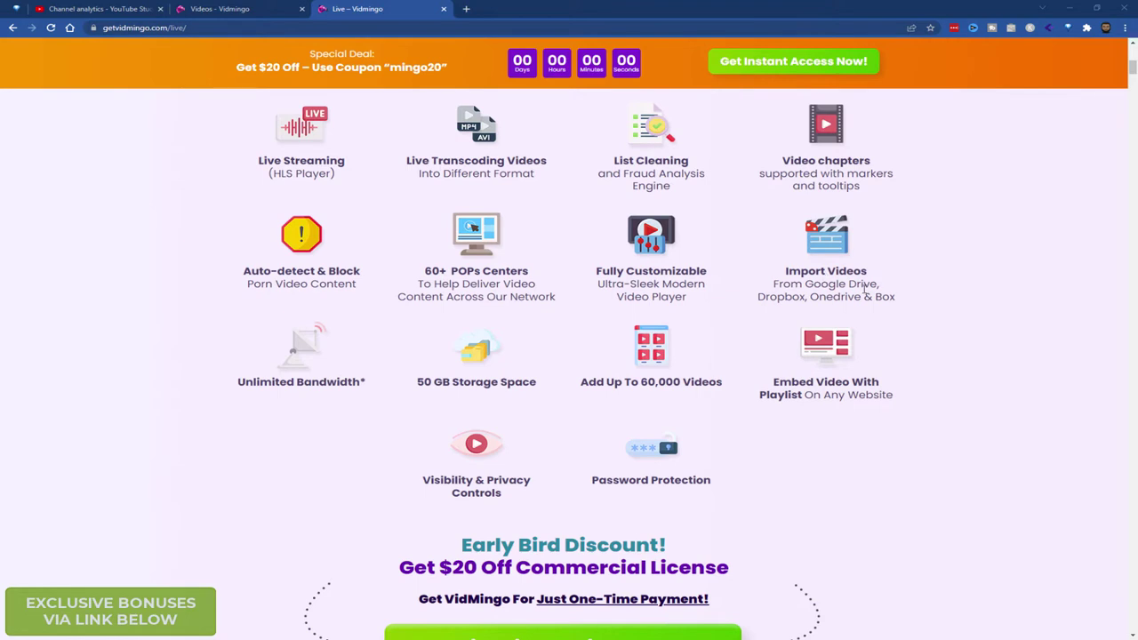
scroll(604, 324, down, 2)
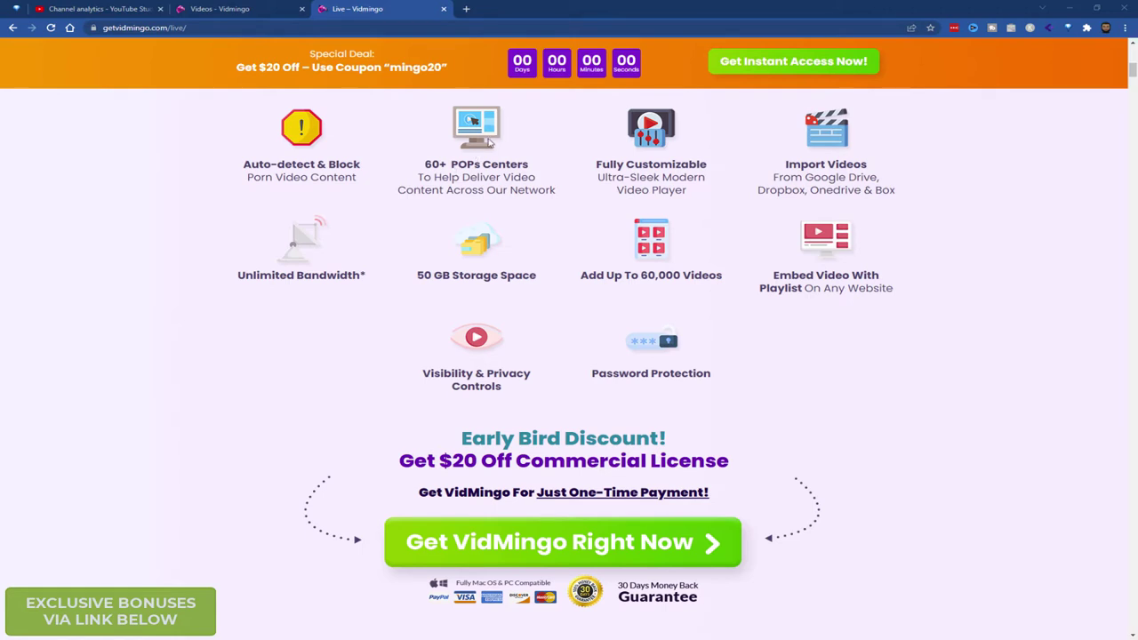
scroll(505, 157, down, 1)
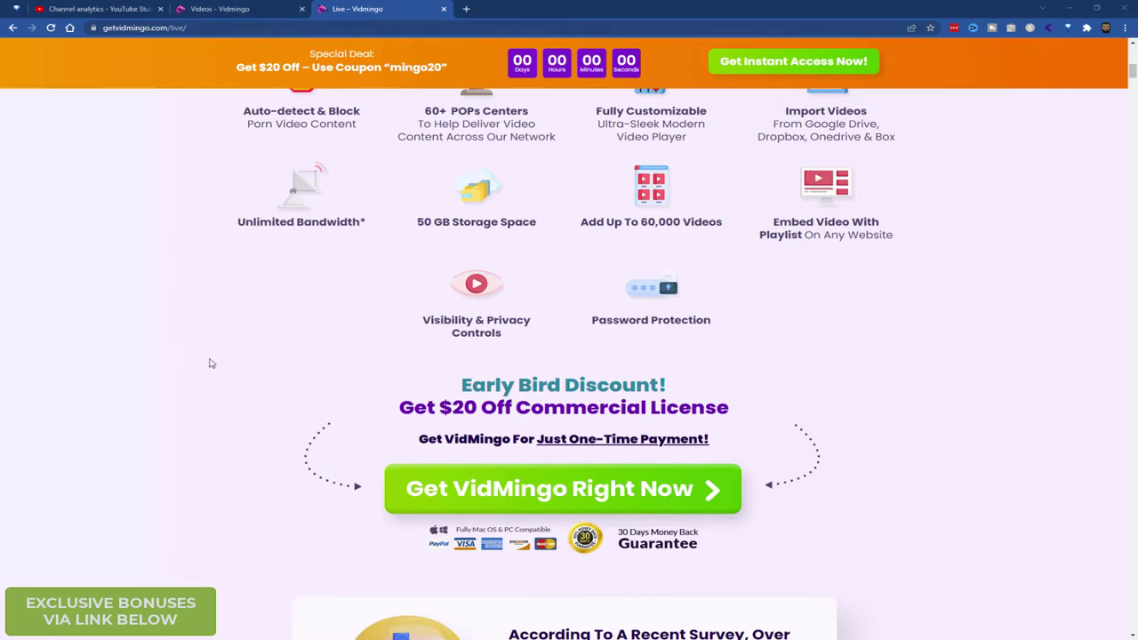
Scroll past the statistics, benefit cards, 3 Simple Steps and demo video to the Personal vs Commercial checklist.
scroll(211, 361, down, 5)
scroll(212, 362, down, 20)
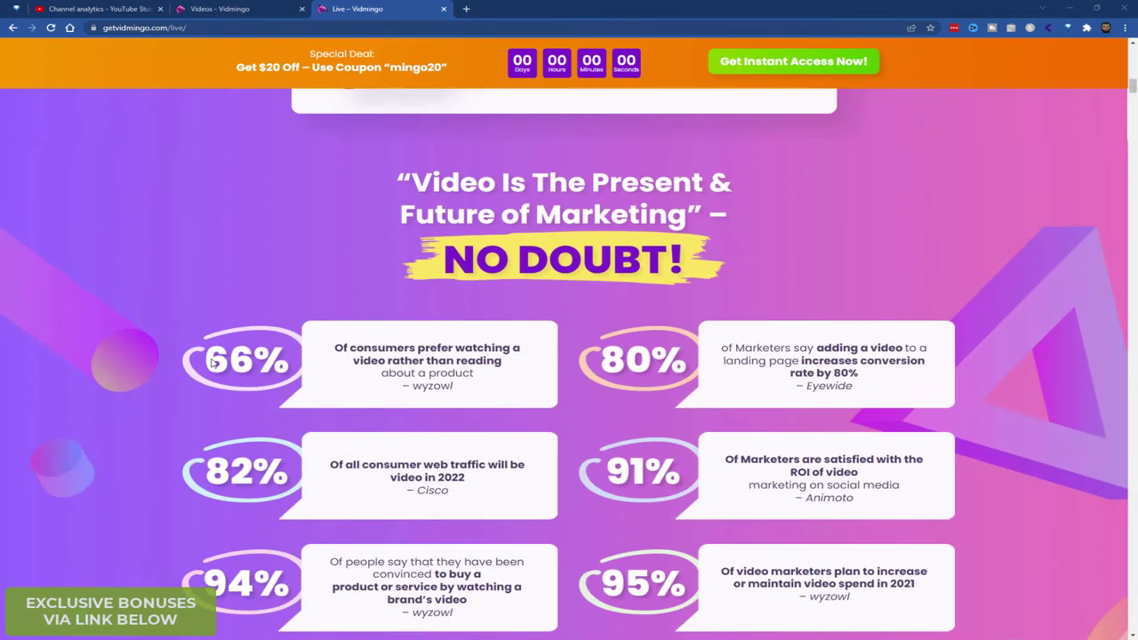
scroll(212, 359, down, 12)
scroll(211, 359, down, 1)
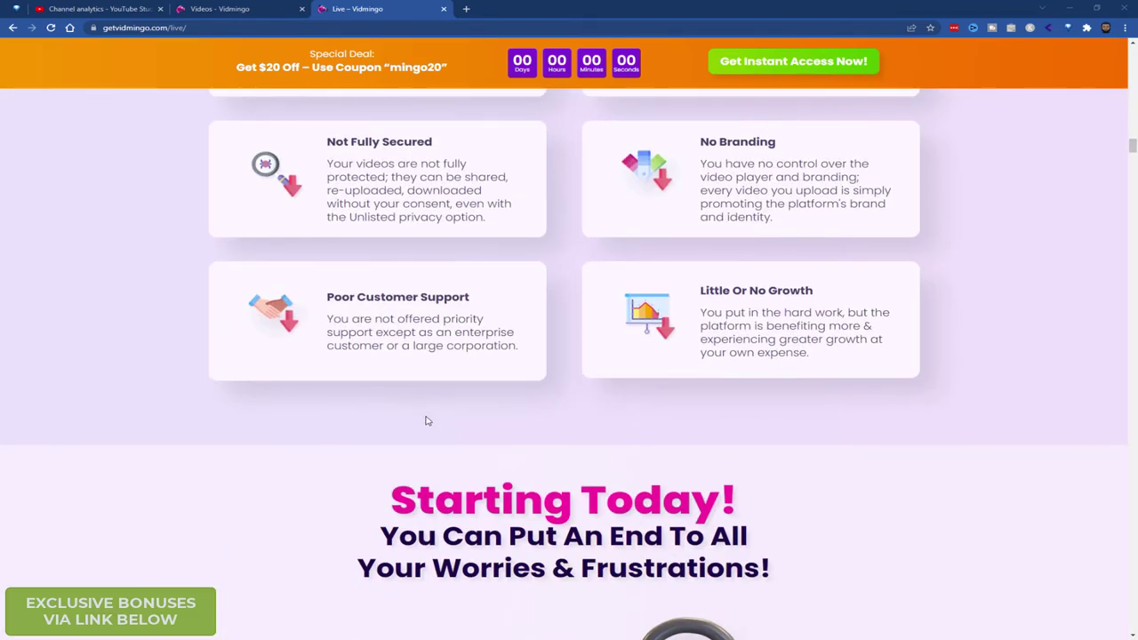
scroll(425, 421, down, 6)
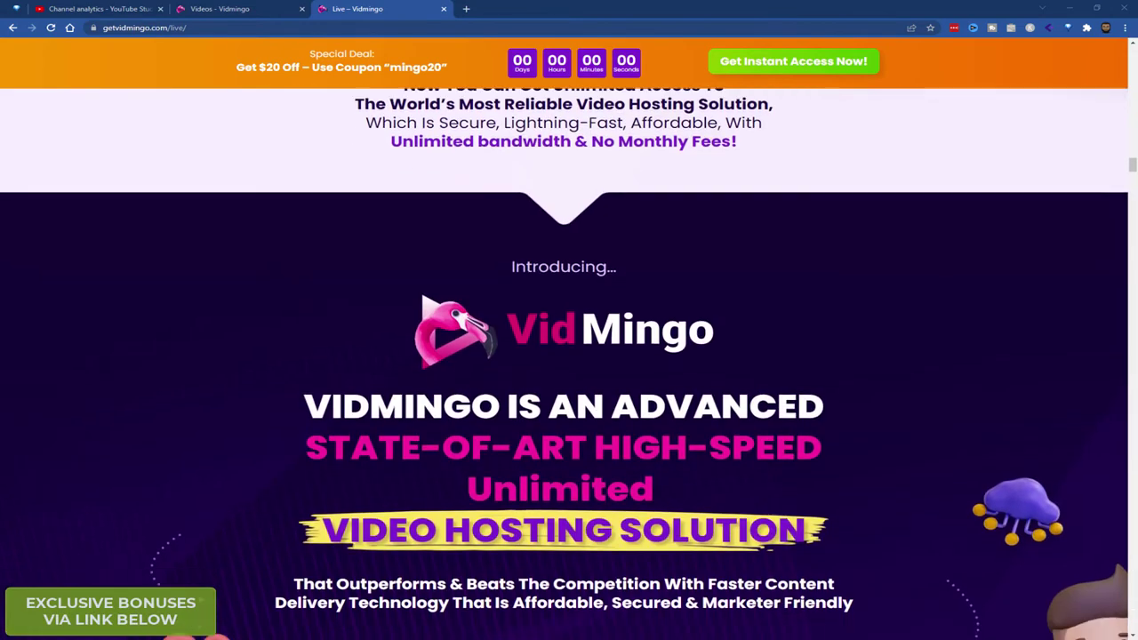
scroll(412, 427, down, 7)
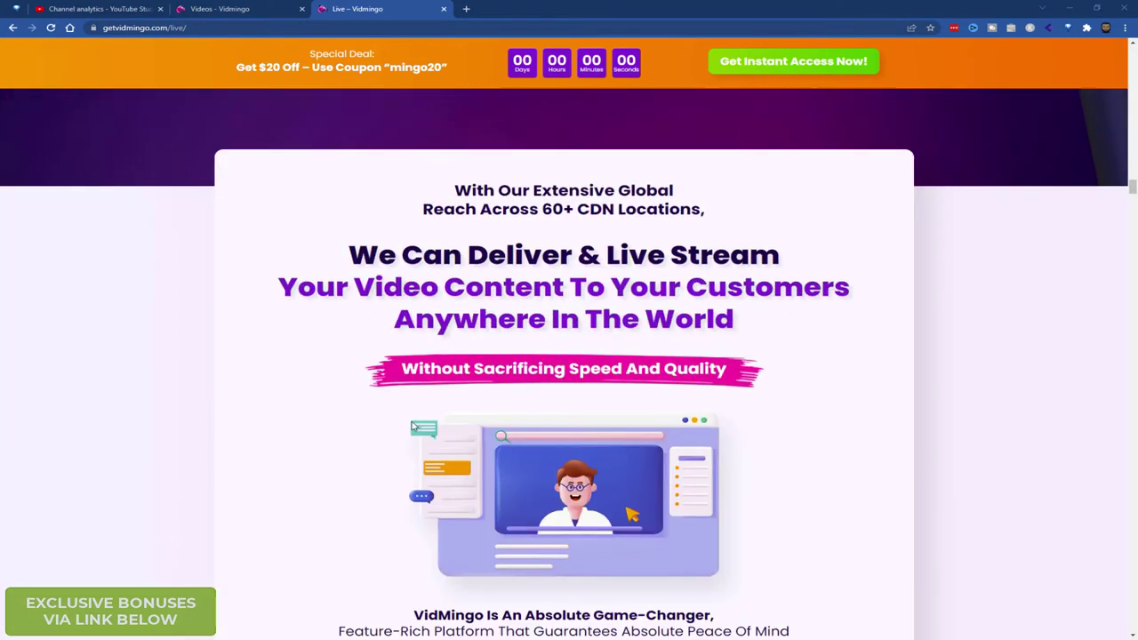
scroll(371, 406, down, 10)
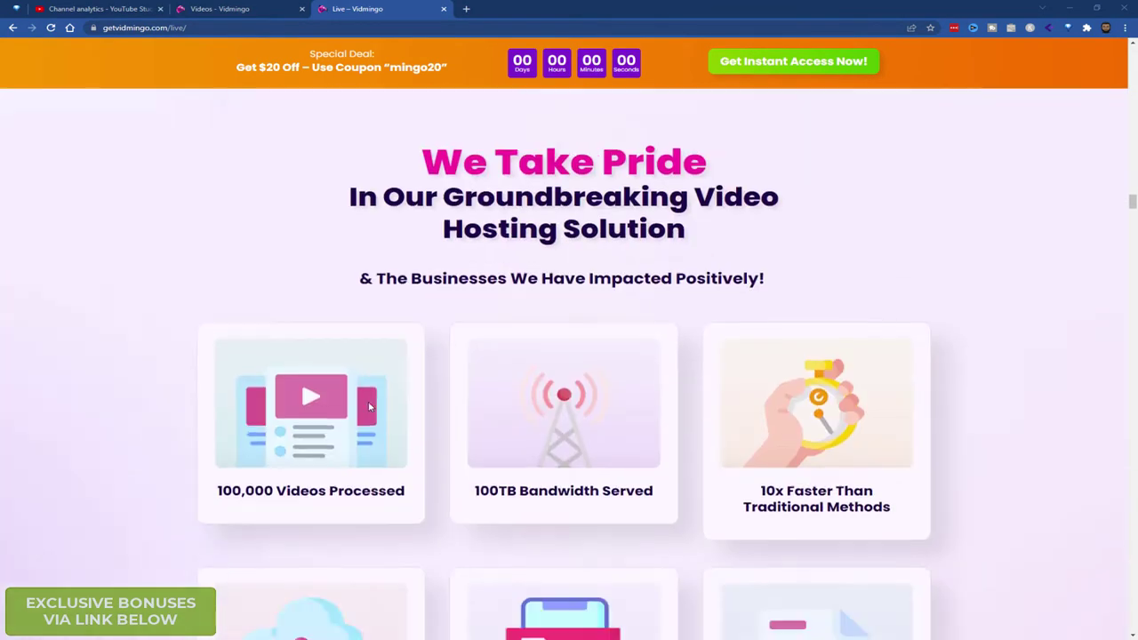
scroll(372, 406, down, 1)
scroll(236, 269, up, 1)
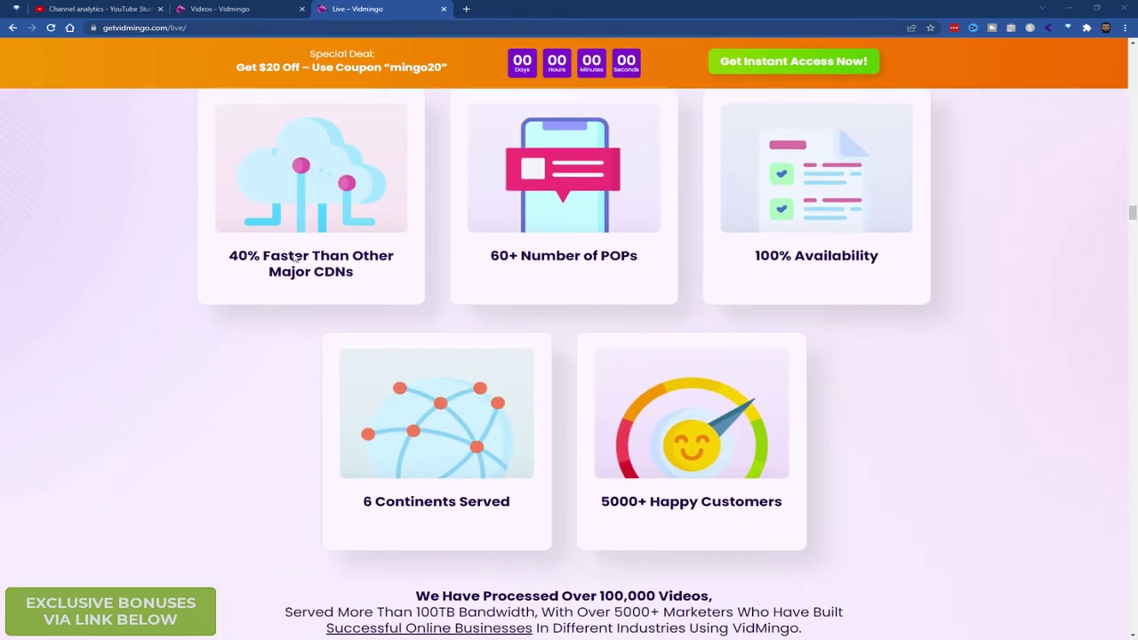
scroll(620, 373, up, 3)
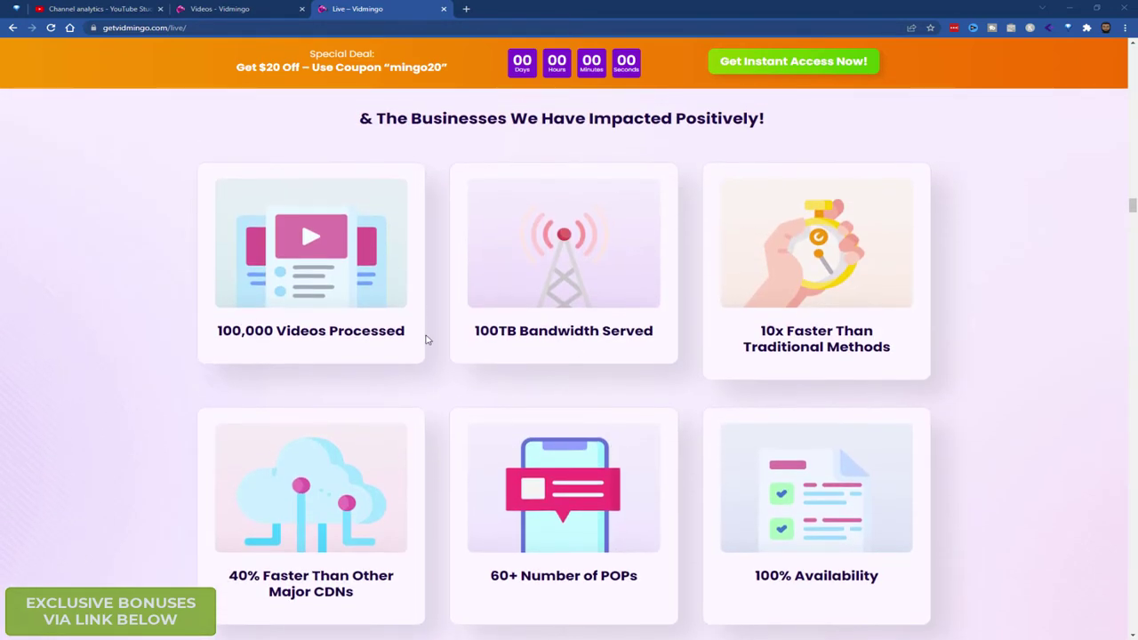
scroll(415, 382, down, 1)
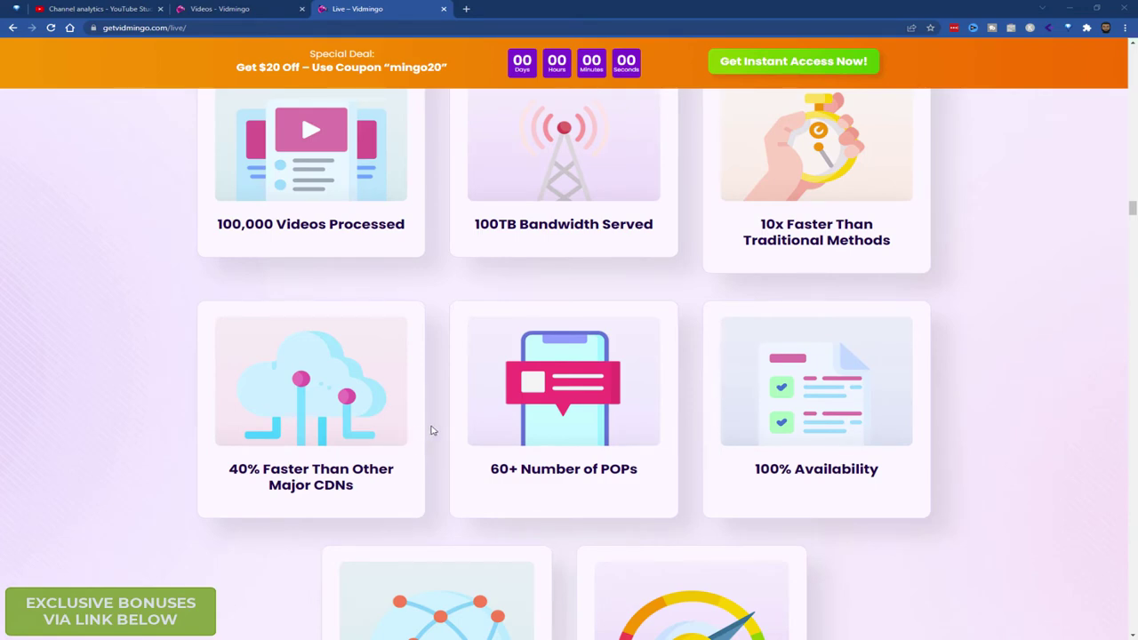
scroll(431, 430, down, 3)
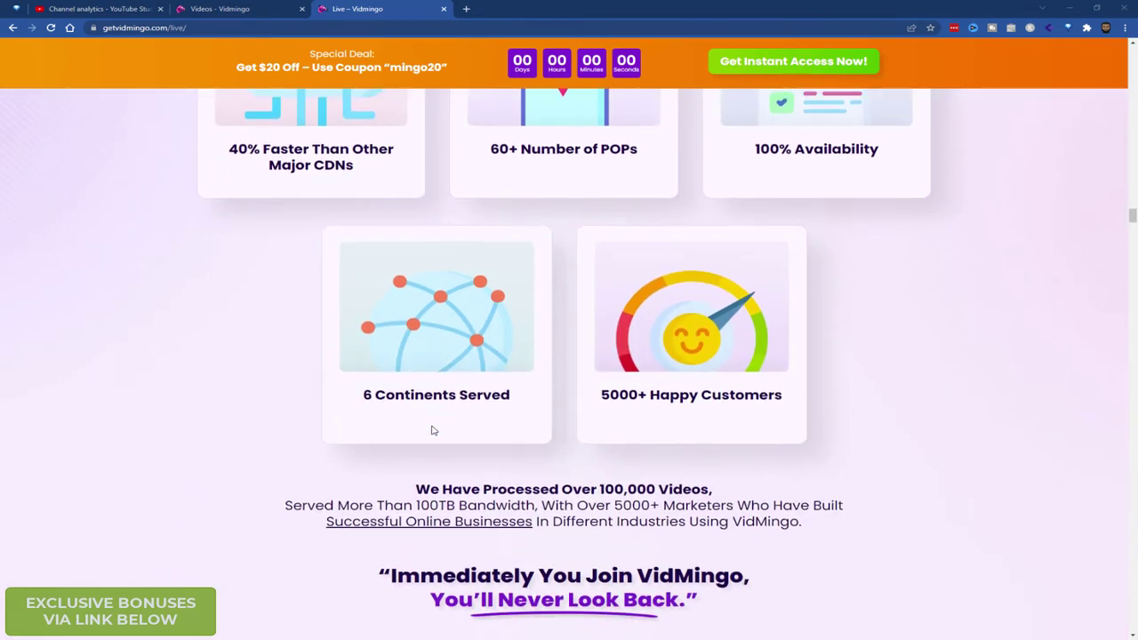
scroll(432, 431, down, 1)
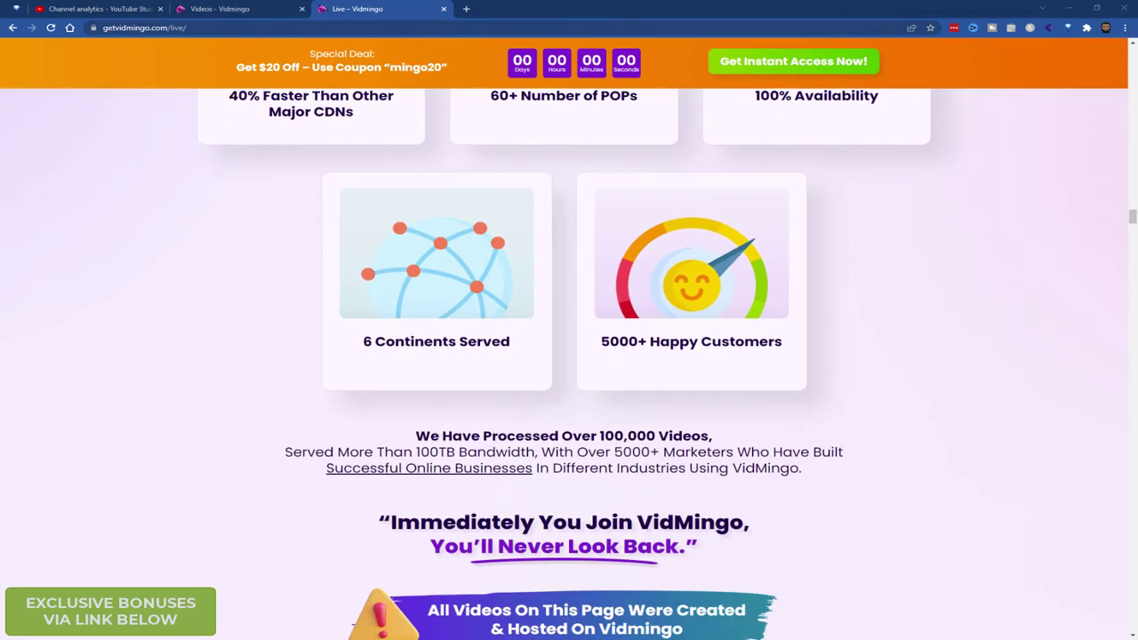
scroll(432, 437, down, 7)
scroll(280, 426, down, 3)
scroll(279, 420, up, 3)
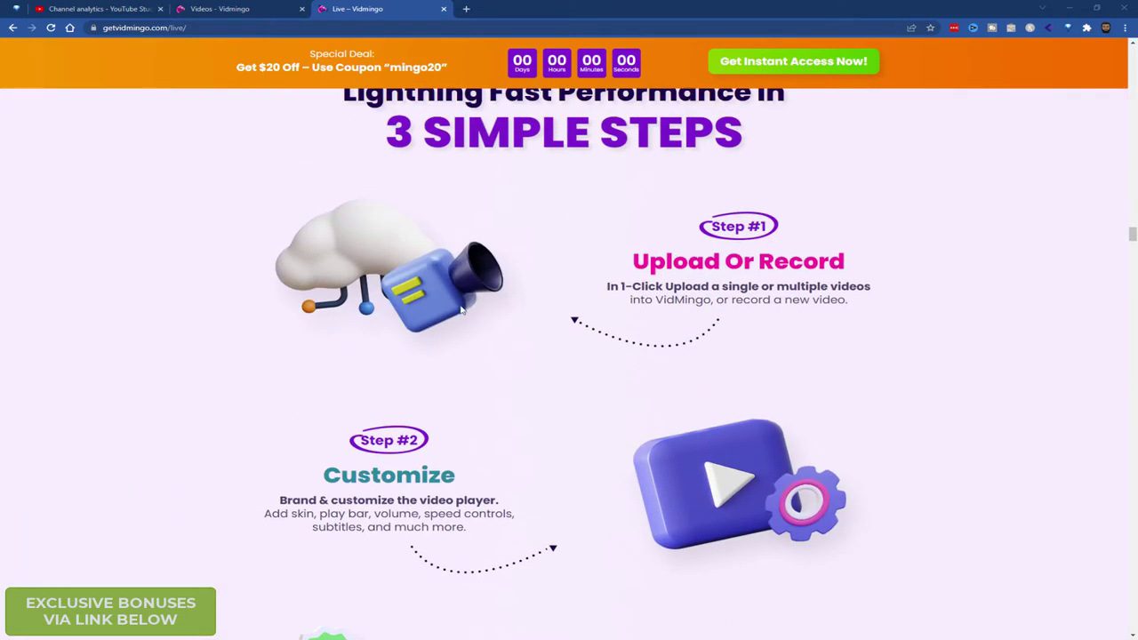
scroll(461, 309, down, 8)
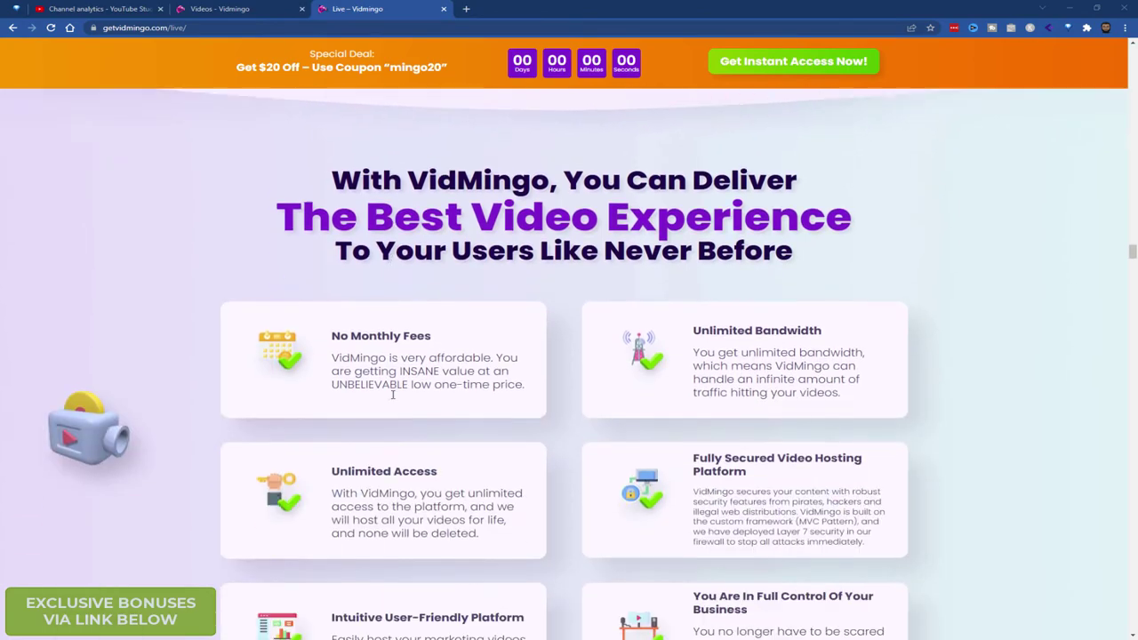
scroll(394, 399, down, 11)
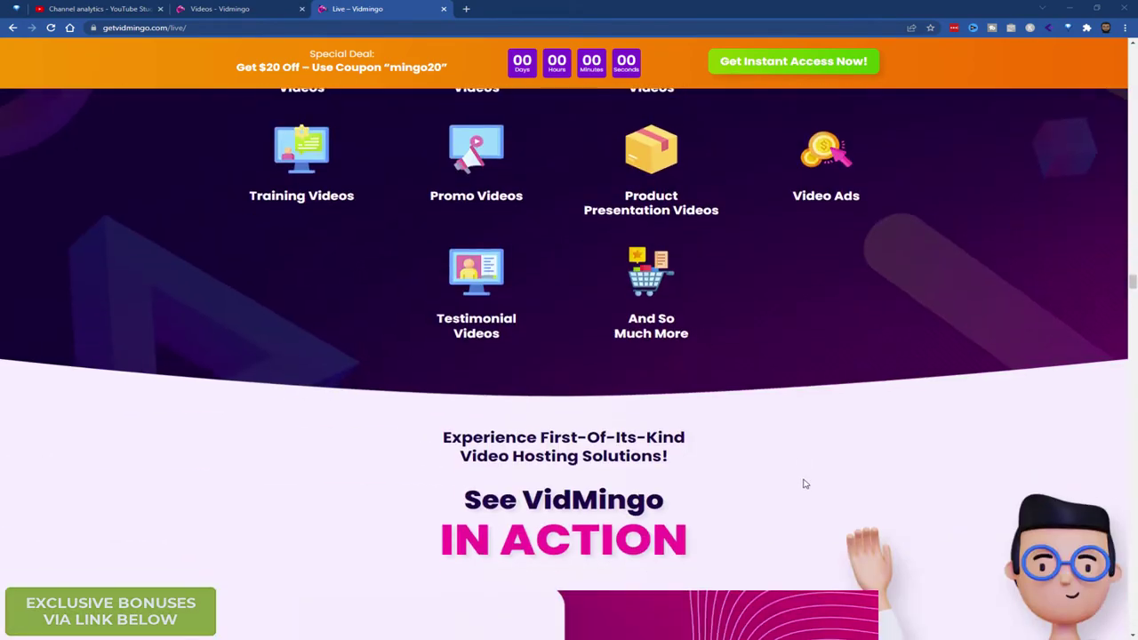
scroll(809, 488, down, 6)
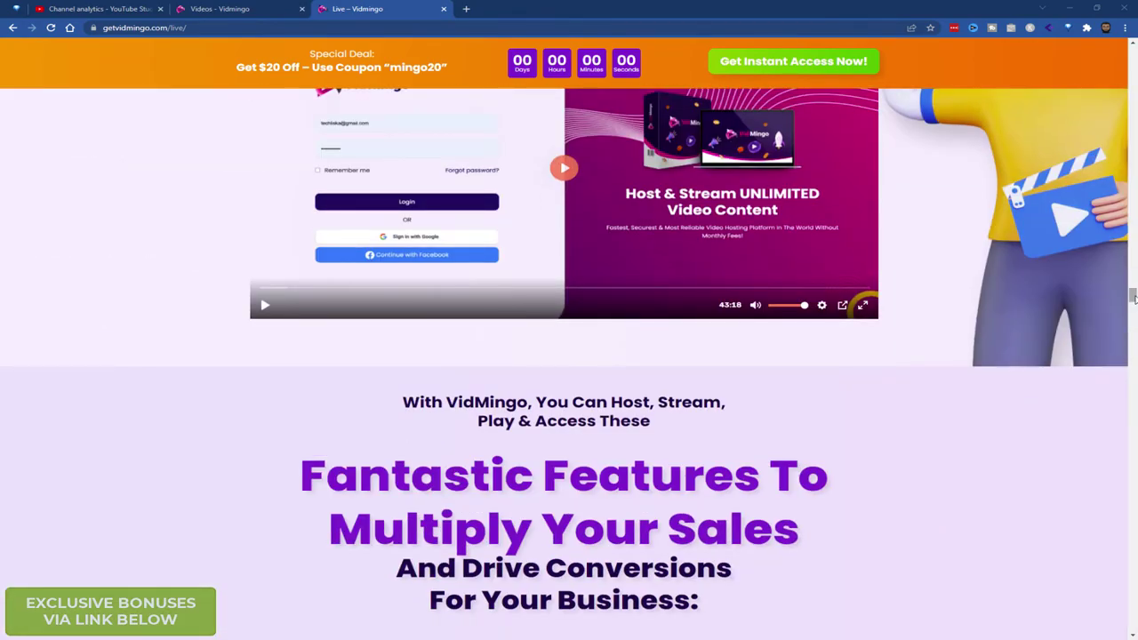
drag(1133, 298, 1132, 551)
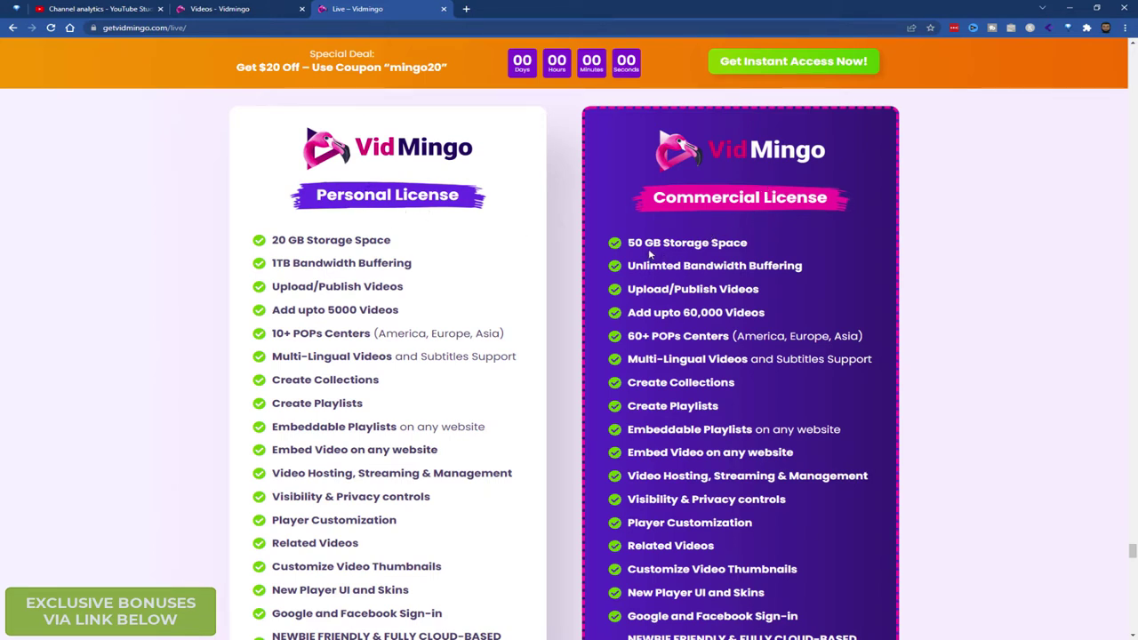
Scroll through the $47 Personal and $67 Commercial pricing tables and the FAQ to the footer.
scroll(657, 257, down, 2)
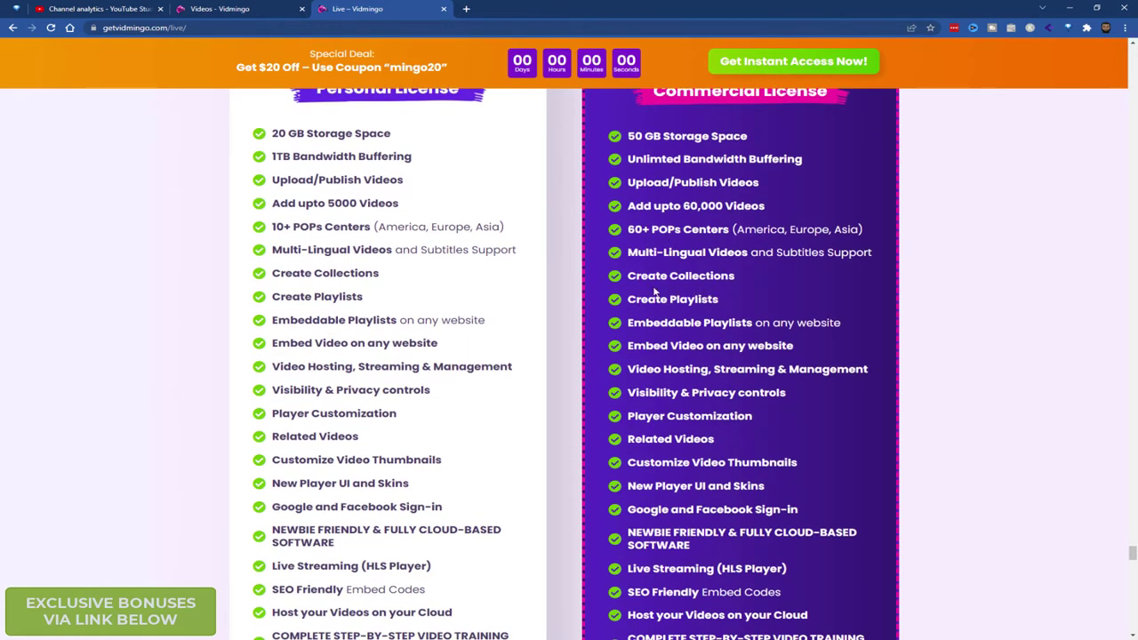
scroll(655, 291, down, 4)
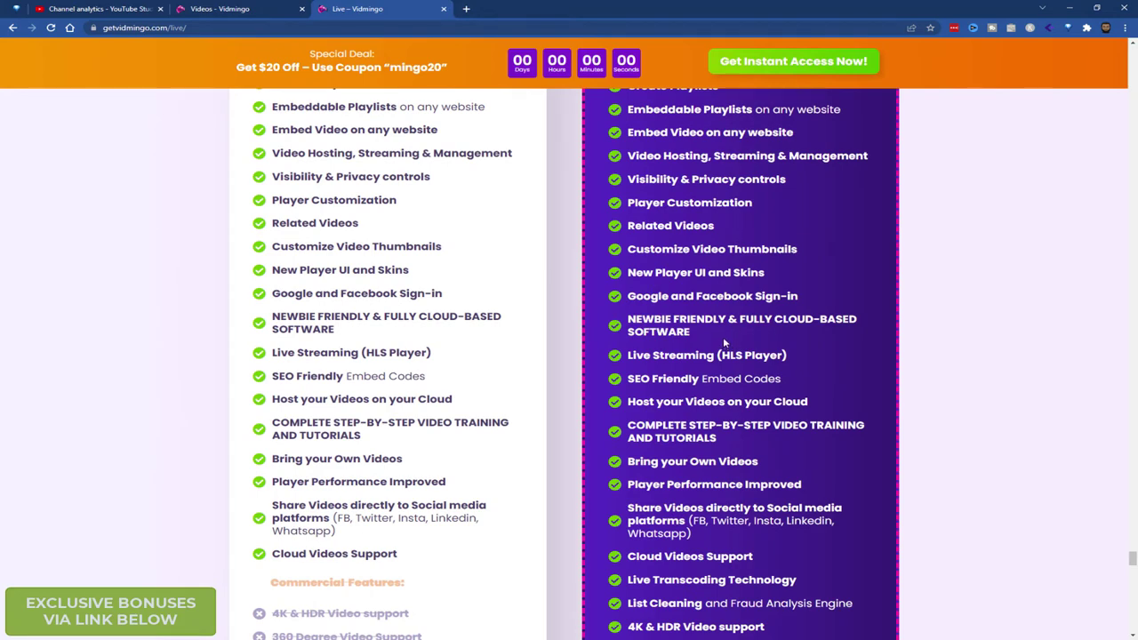
scroll(723, 337, down, 3)
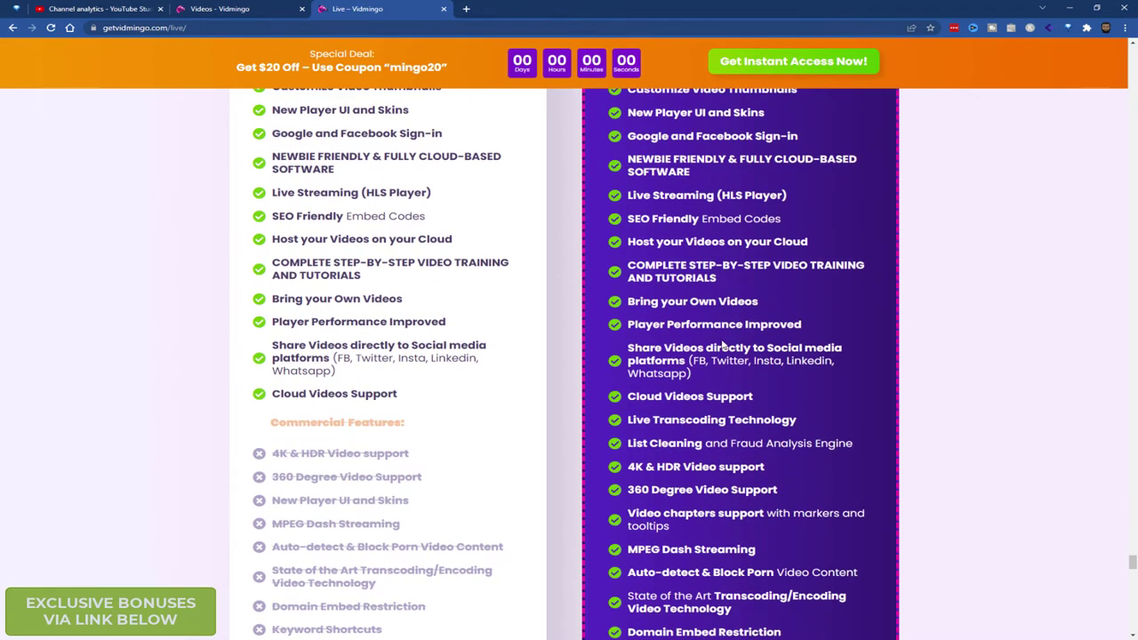
scroll(723, 345, down, 7)
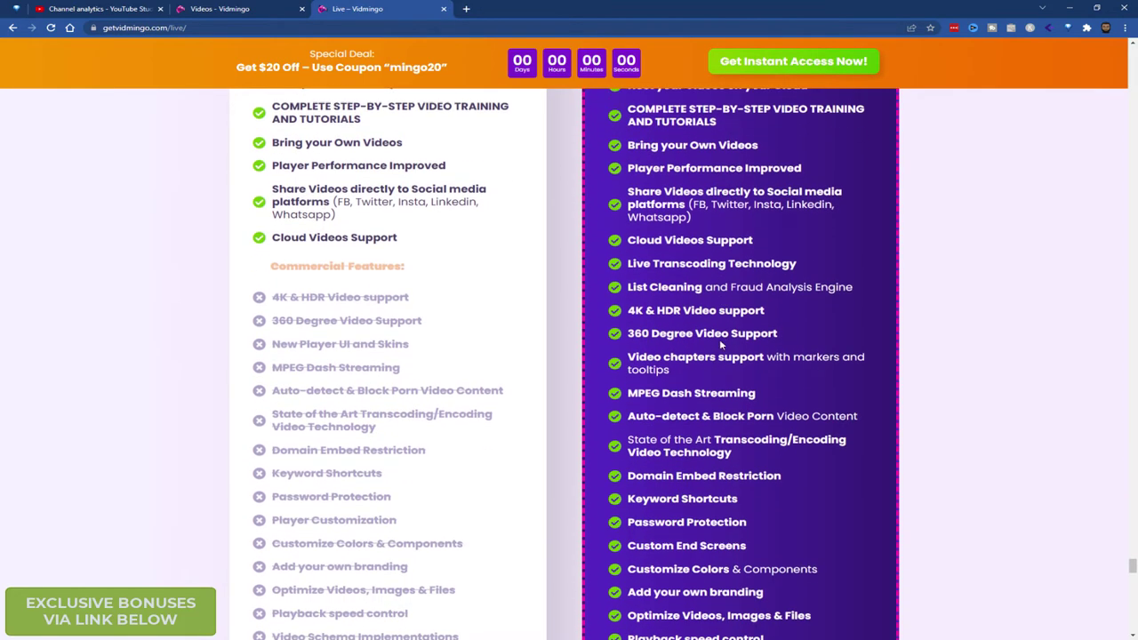
scroll(694, 375, down, 15)
scroll(690, 390, down, 3)
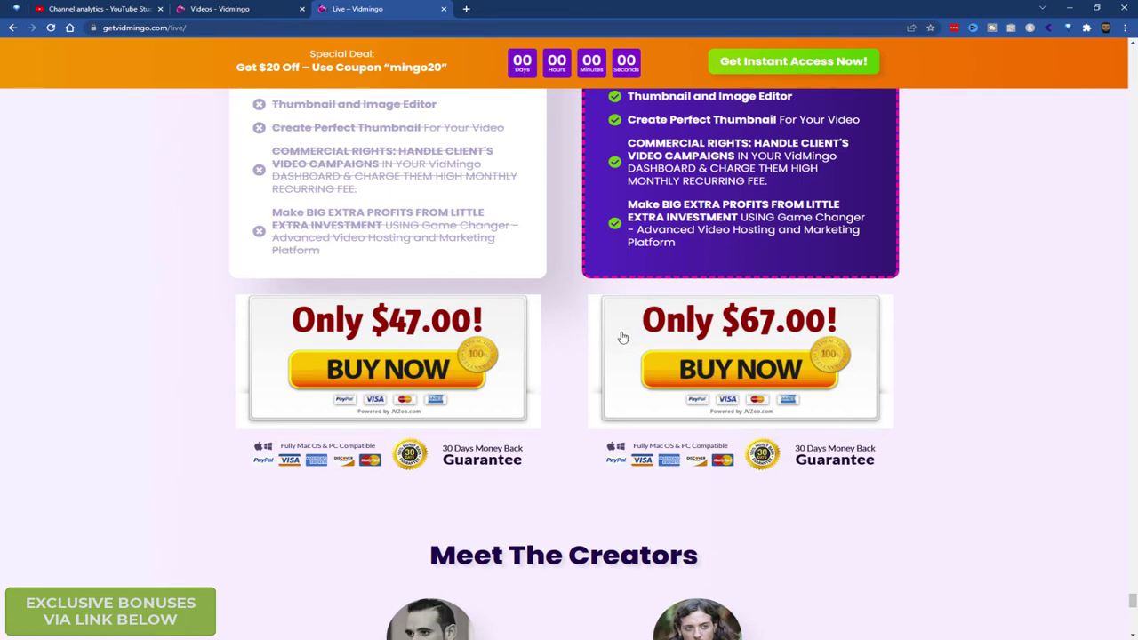
scroll(582, 284, down, 2)
scroll(571, 287, down, 5)
scroll(570, 300, down, 1)
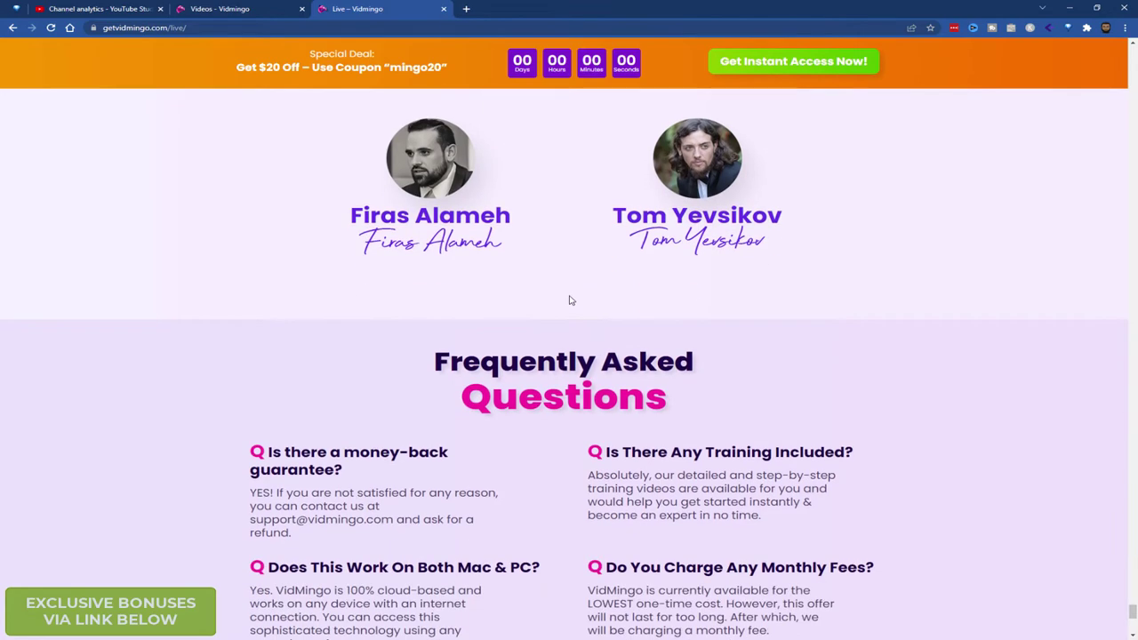
scroll(476, 341, down, 4)
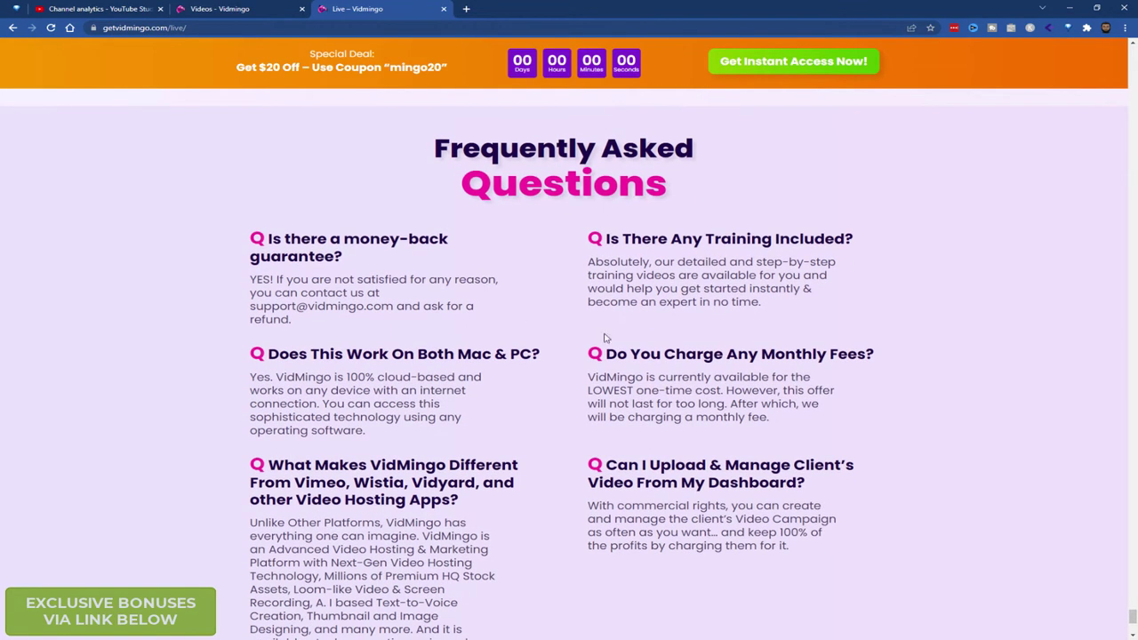
scroll(665, 352, down, 3)
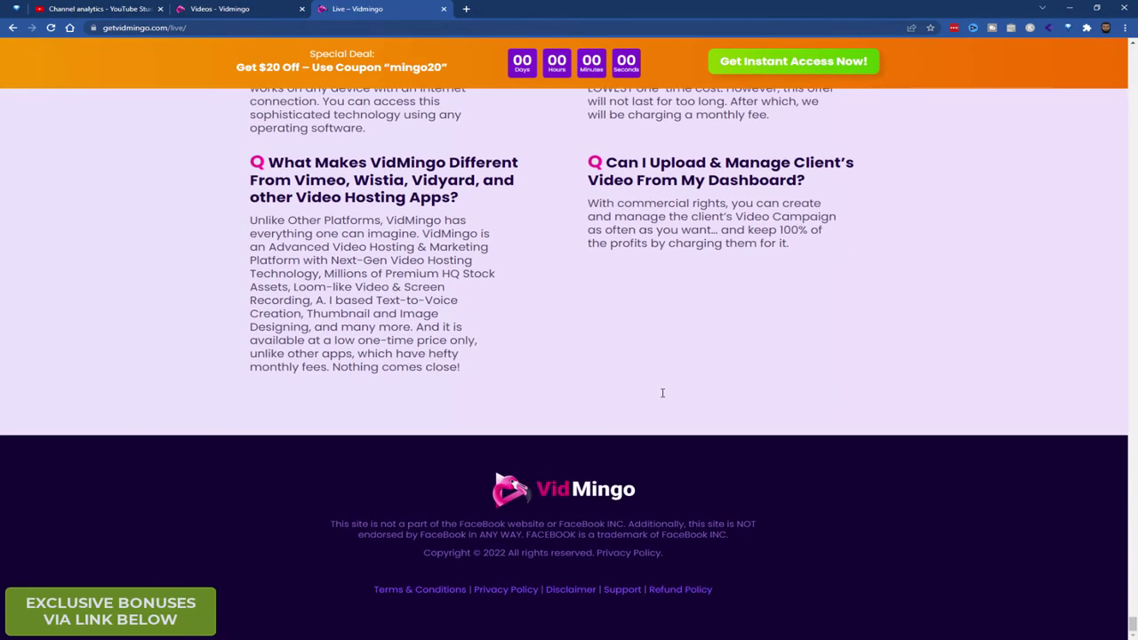
Switch to the 'Videos - Vidmingo' dashboard tab and expand the Videos sidebar menu.
click(237, 11)
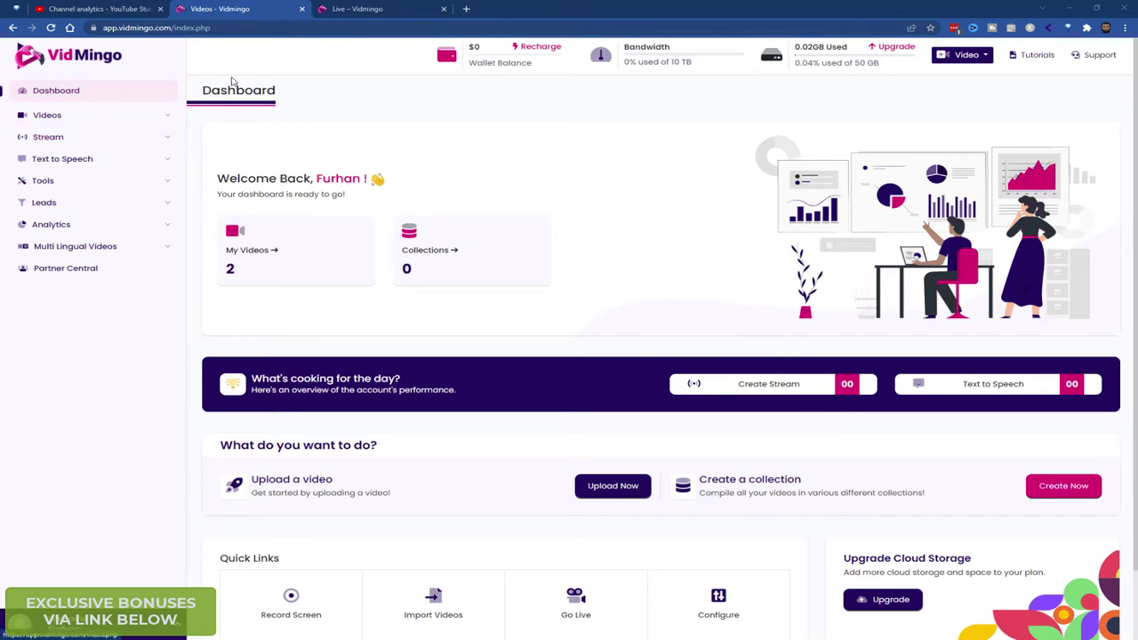
click(114, 117)
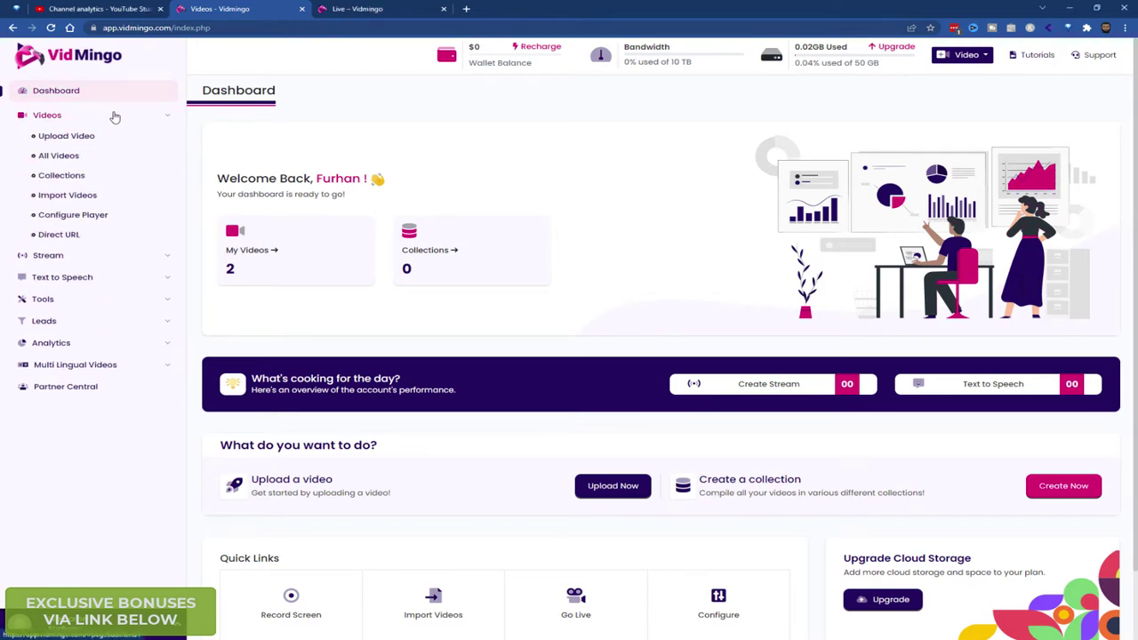
In Configure Player, keep privacy at Anyone watching, Anyone commenting and embedding on any domain.
click(91, 219)
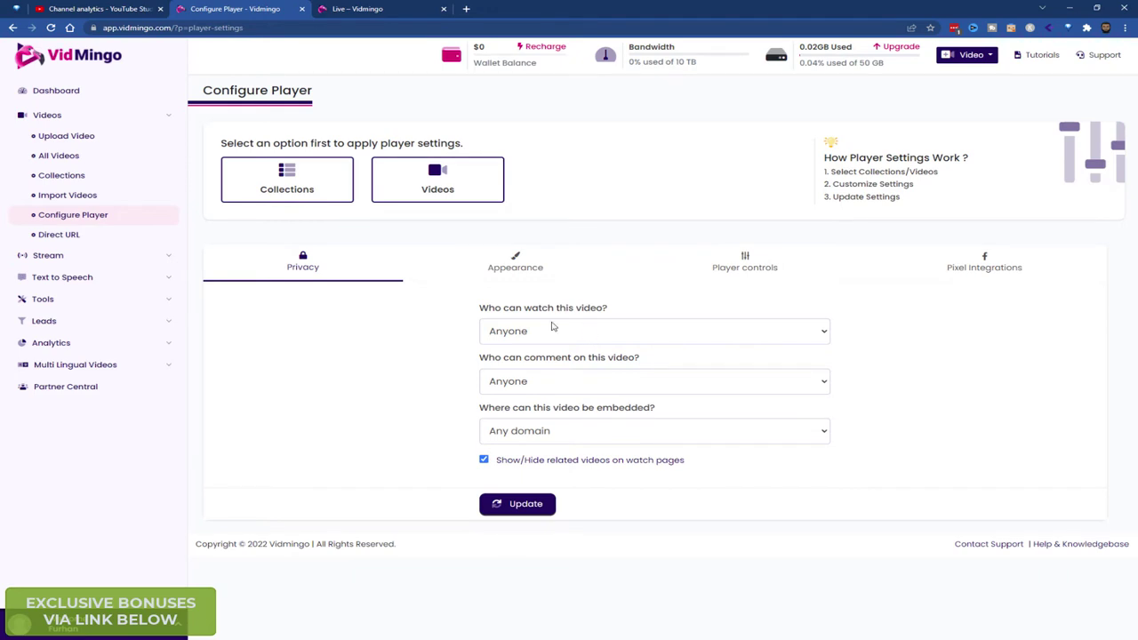
click(554, 331)
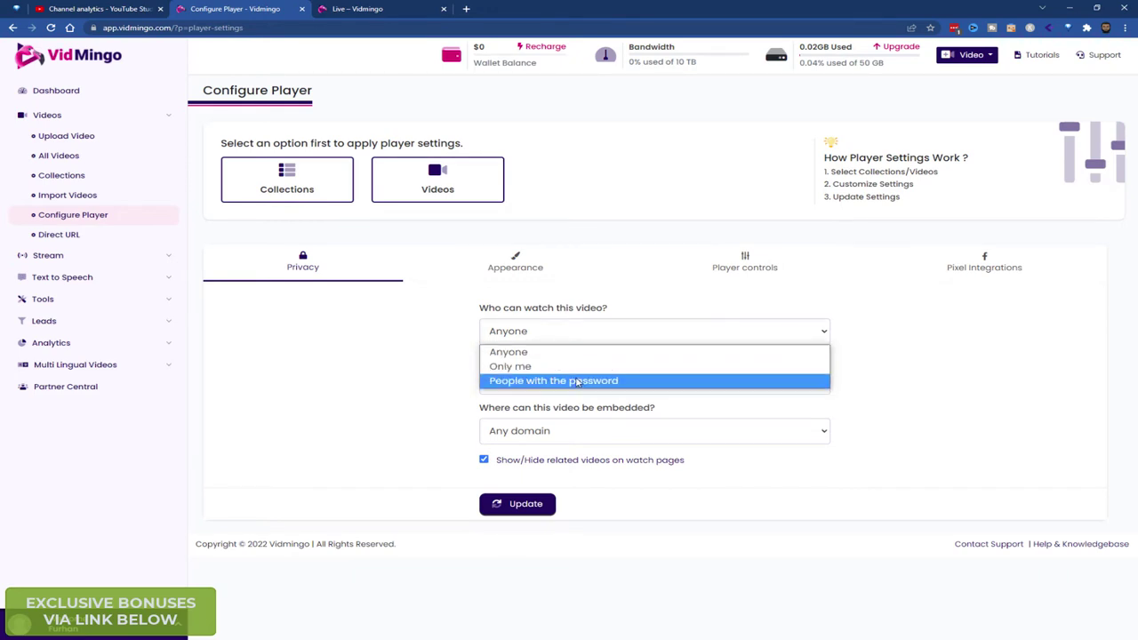
click(391, 344)
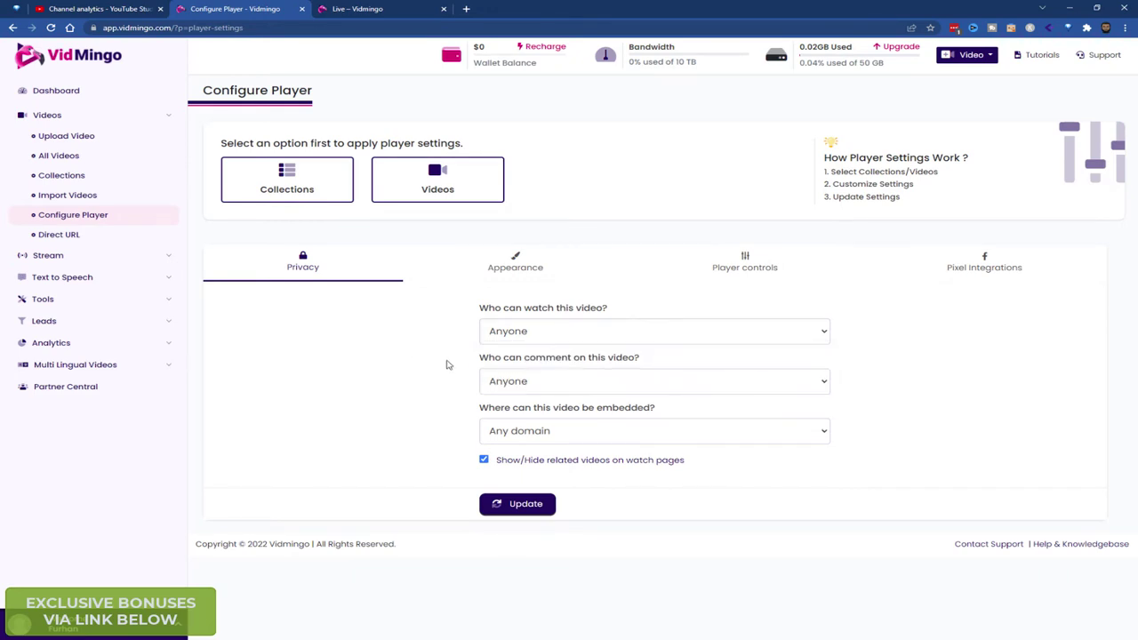
click(589, 382)
click(347, 367)
click(612, 433)
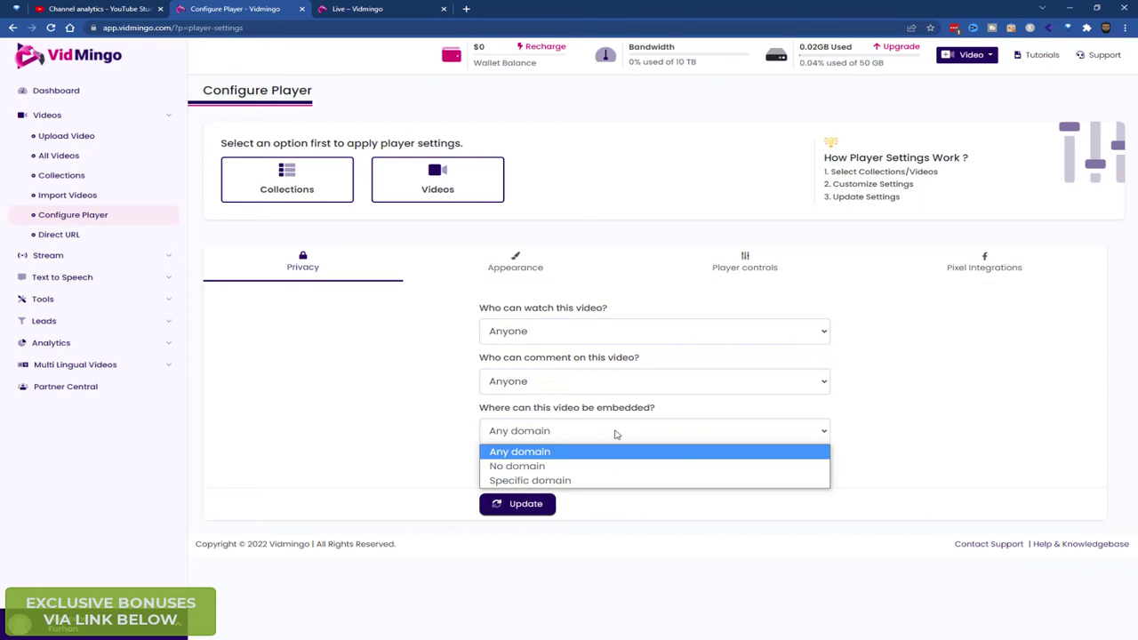
click(391, 362)
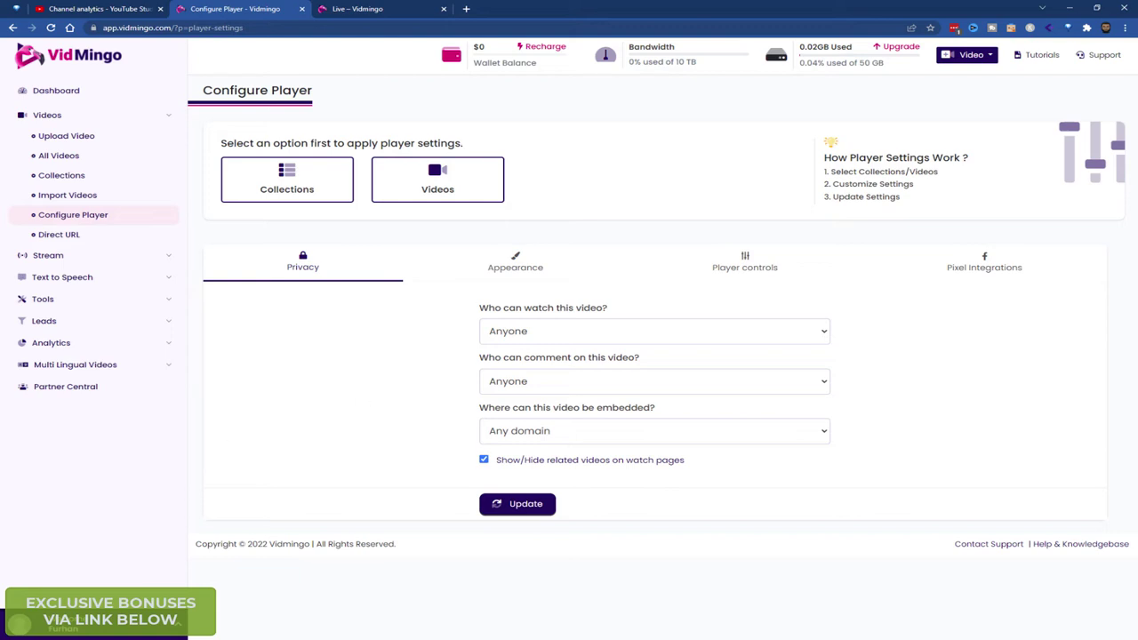
Browse the player Appearance settings, then display the Player controls options.
click(524, 271)
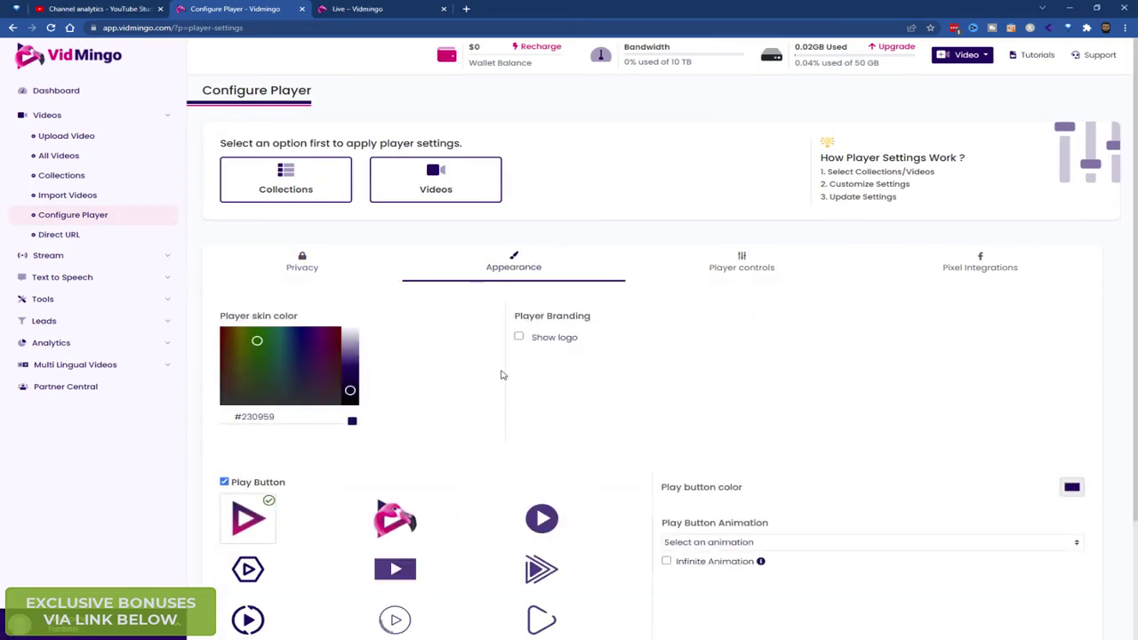
scroll(471, 347, down, 1)
scroll(417, 337, down, 2)
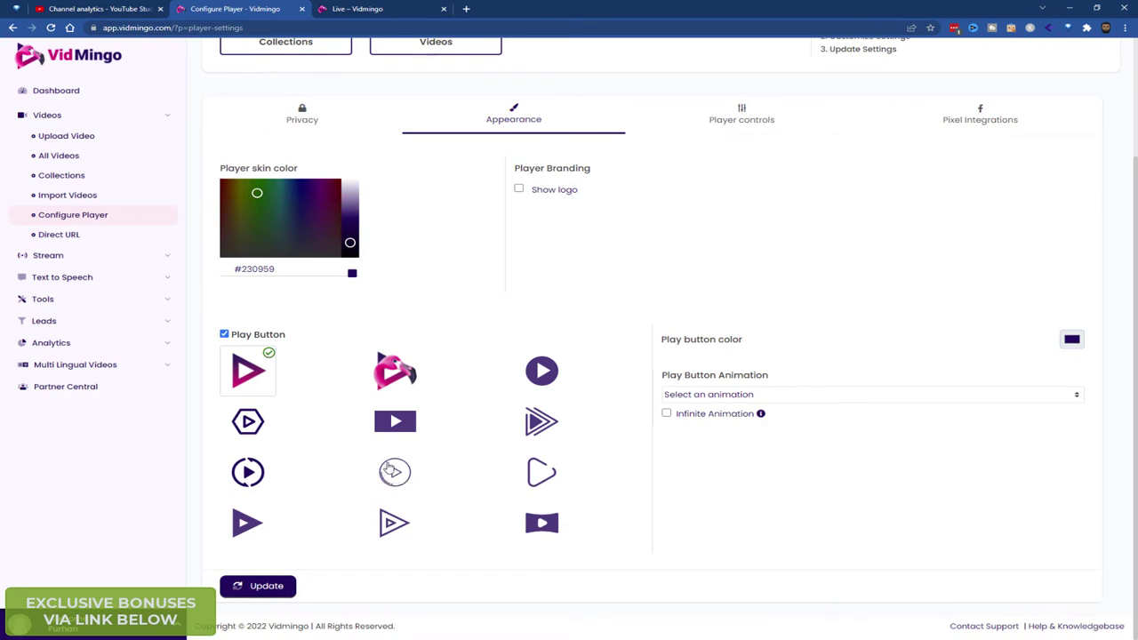
scroll(634, 425, up, 1)
scroll(660, 328, up, 3)
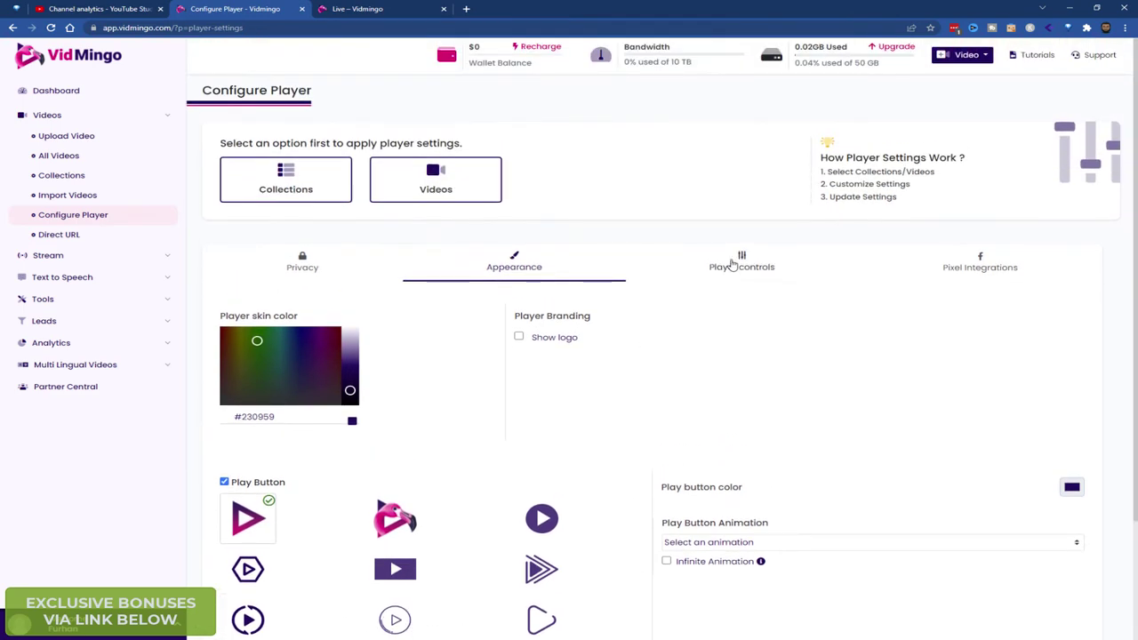
scroll(701, 325, down, 2)
scroll(622, 267, down, 1)
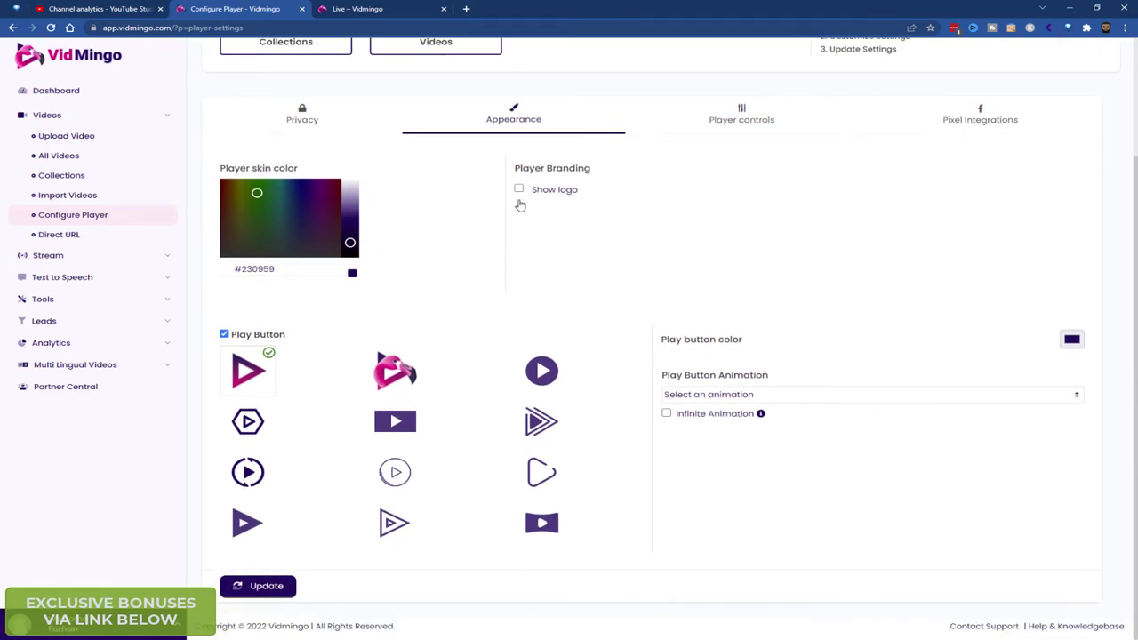
scroll(676, 240, up, 3)
click(741, 222)
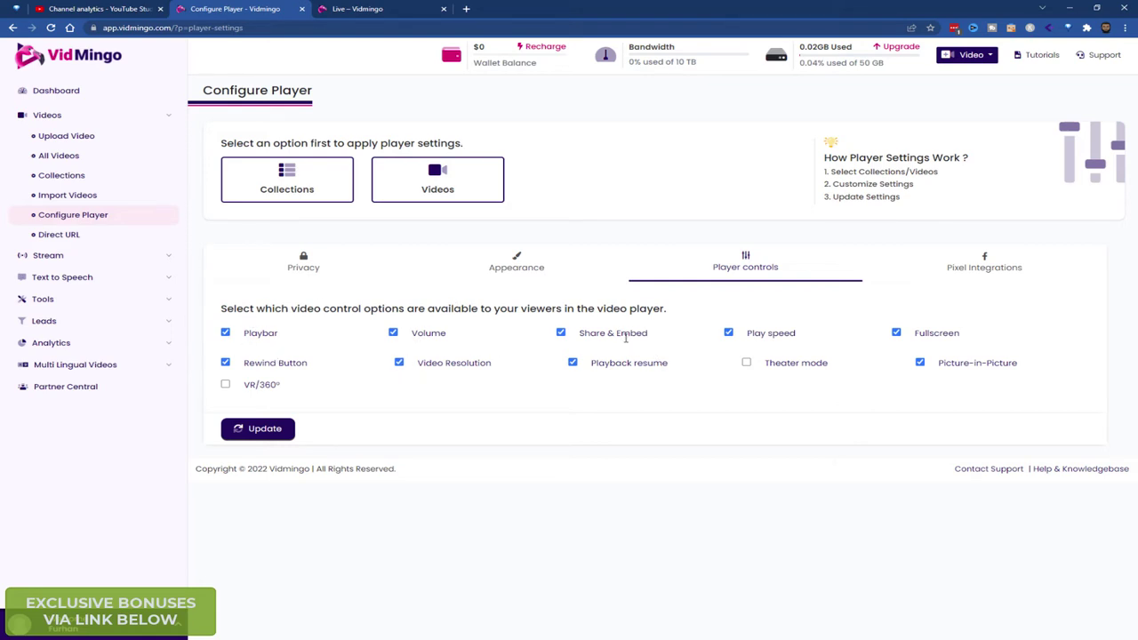
Disable the Share & Embed player control and view the Facebook and Google pixel code fields.
click(561, 332)
click(995, 265)
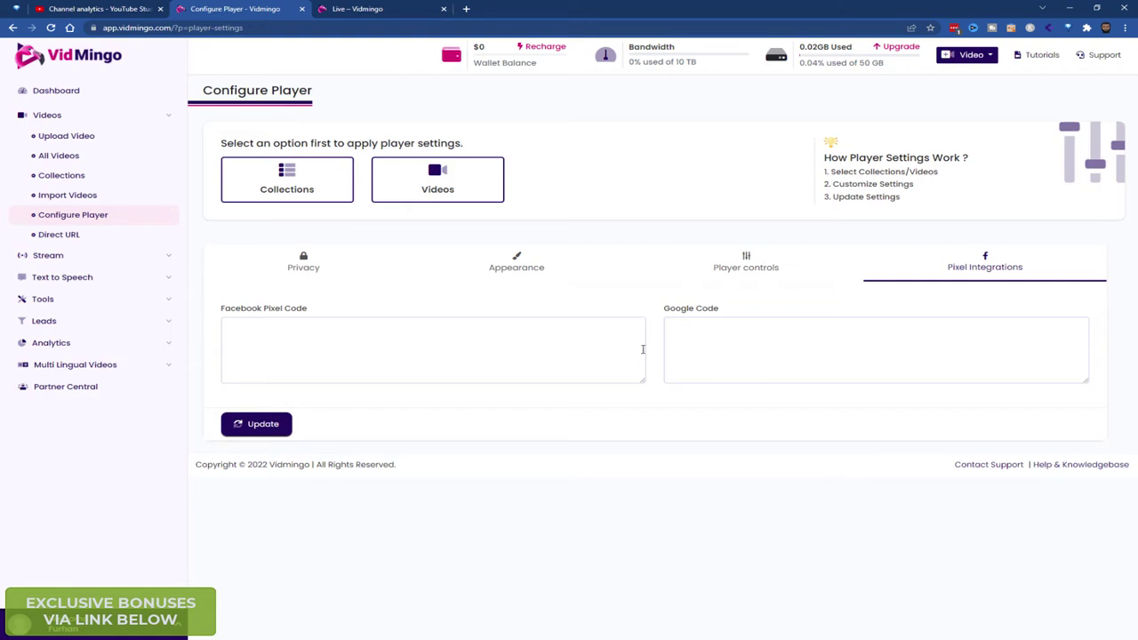
View the Upload Video page, then list All Videos showing FreeSSLforWebsitesnotLetsEncrypt.
click(85, 143)
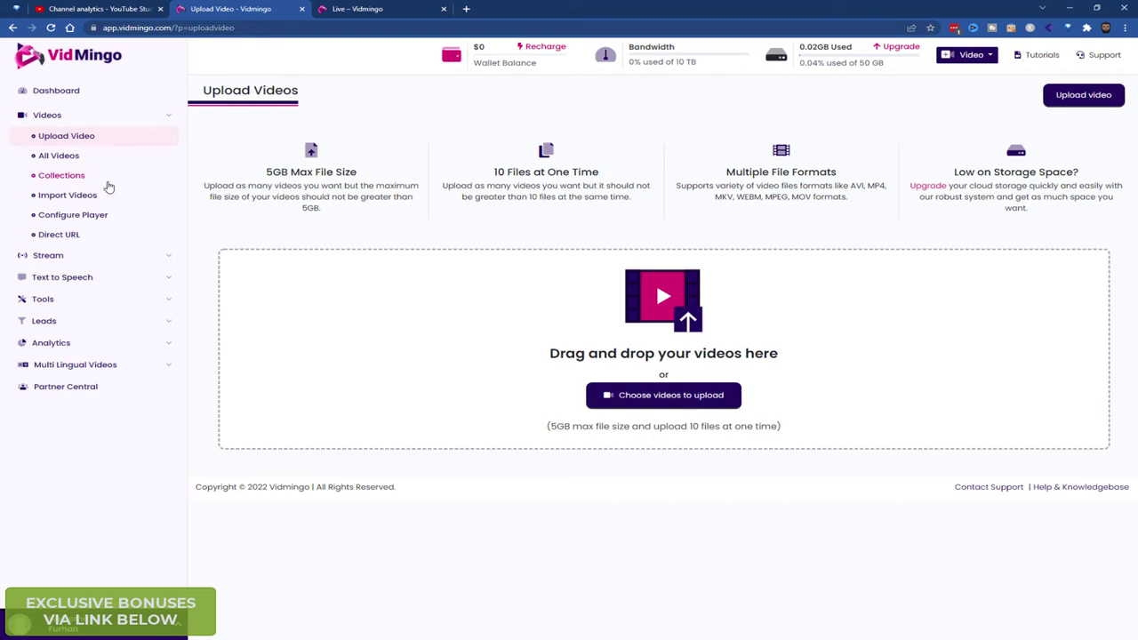
click(89, 157)
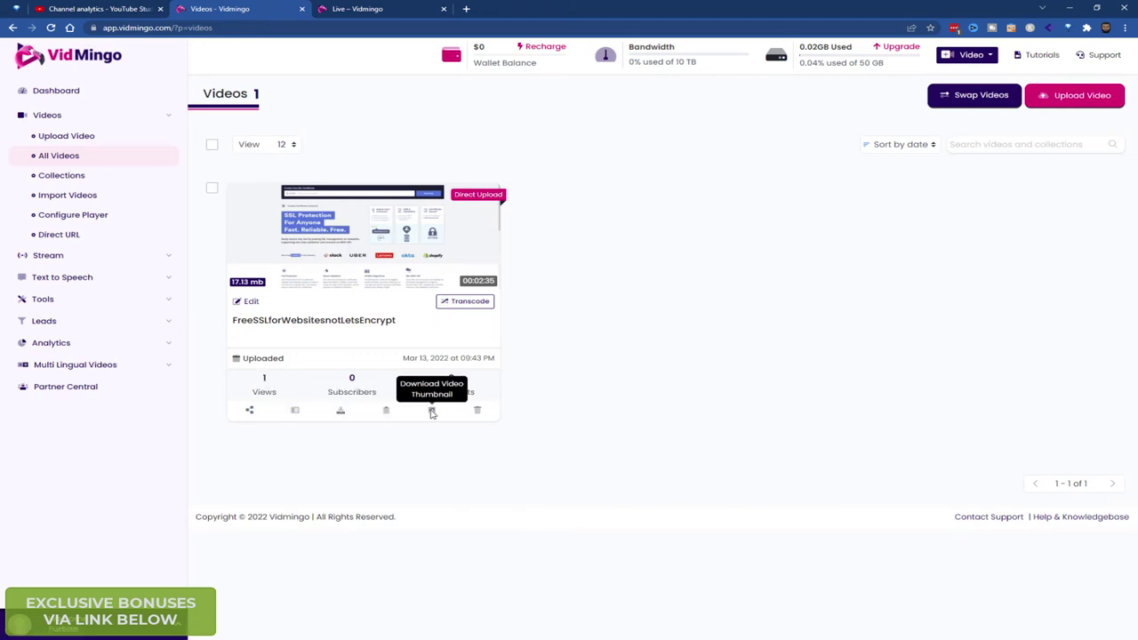
Open the FreeSSLforWebsitesnotLetsEncrypt video page and expand Appearance, showing player skin colour #230959.
click(389, 228)
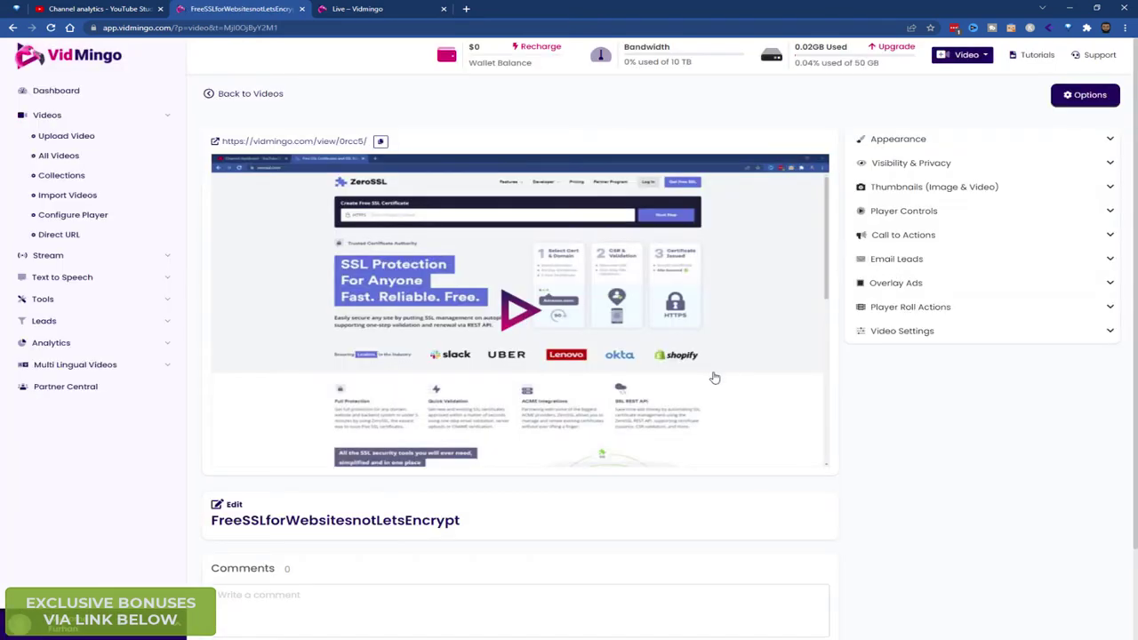
scroll(711, 376, down, 1)
scroll(648, 490, up, 1)
click(927, 142)
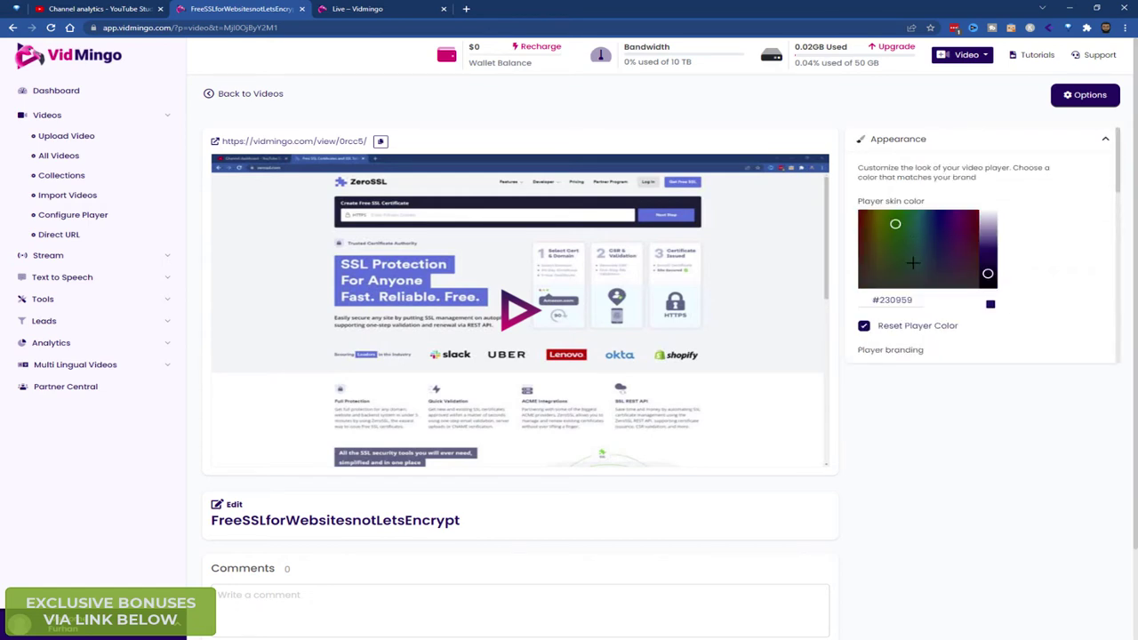
Check Visibility & Privacy, keeping Anyone watching, Anyone commenting and embedding on any domain.
click(954, 142)
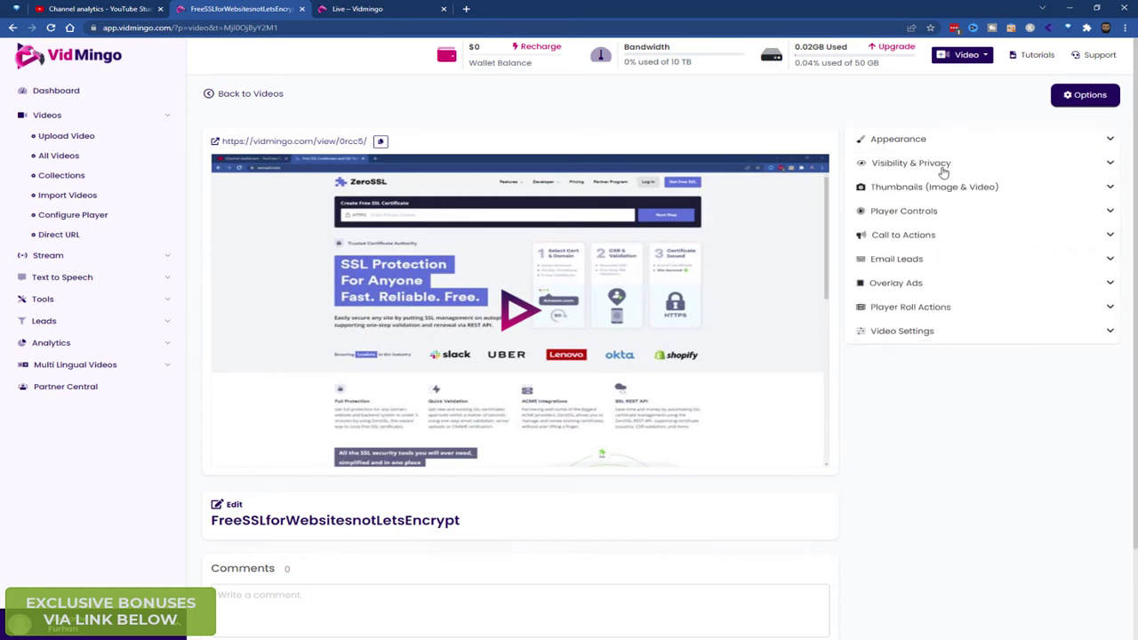
click(949, 164)
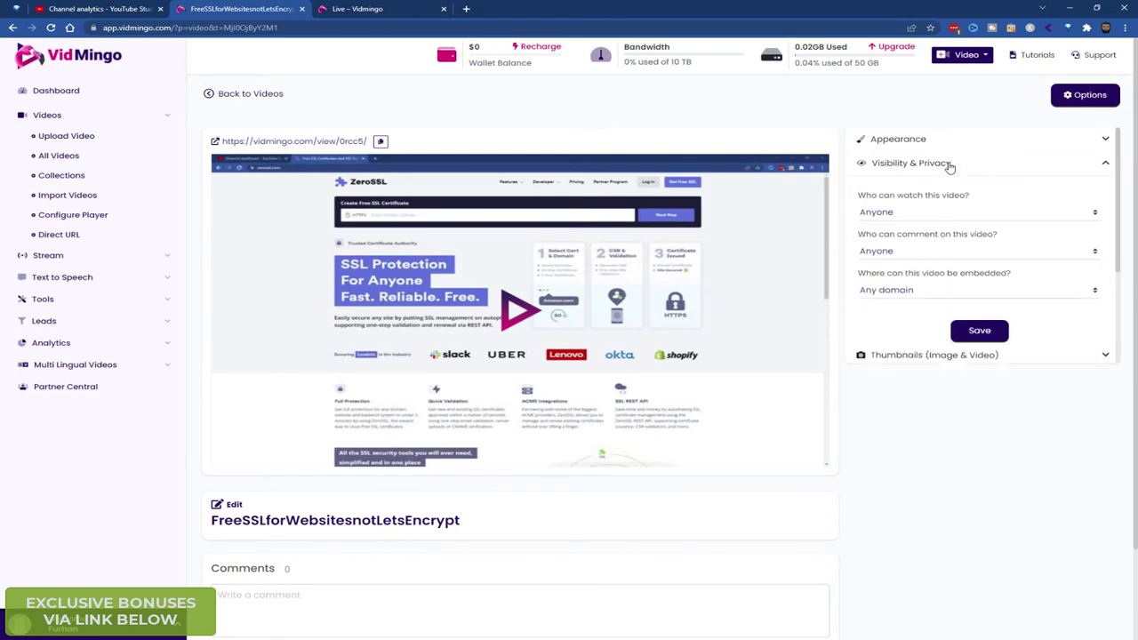
click(945, 211)
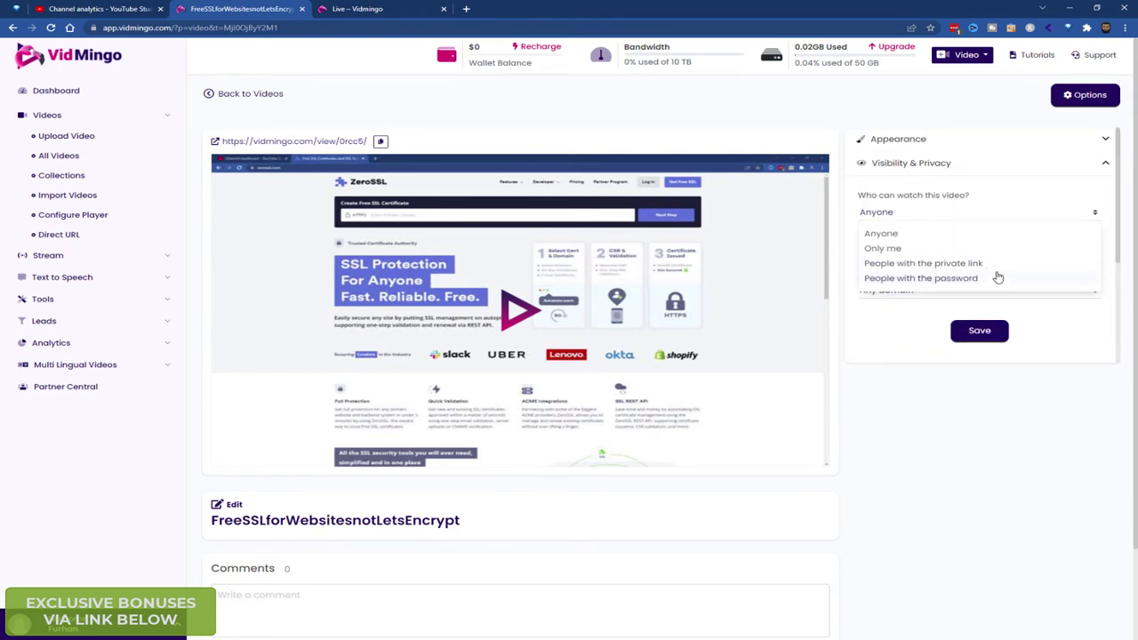
click(984, 183)
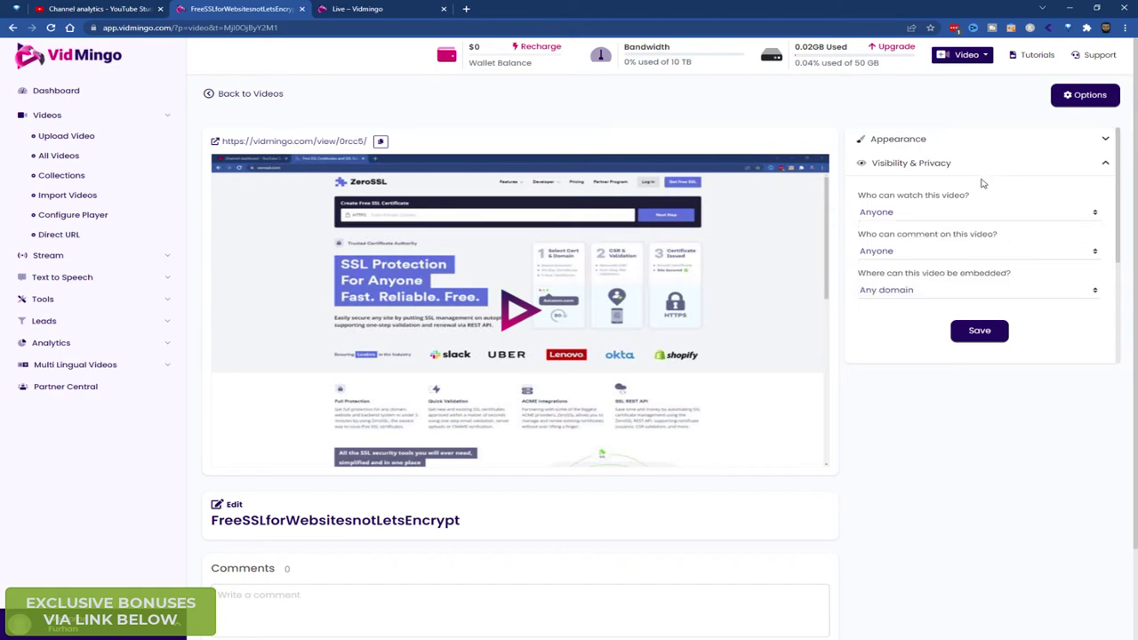
click(912, 254)
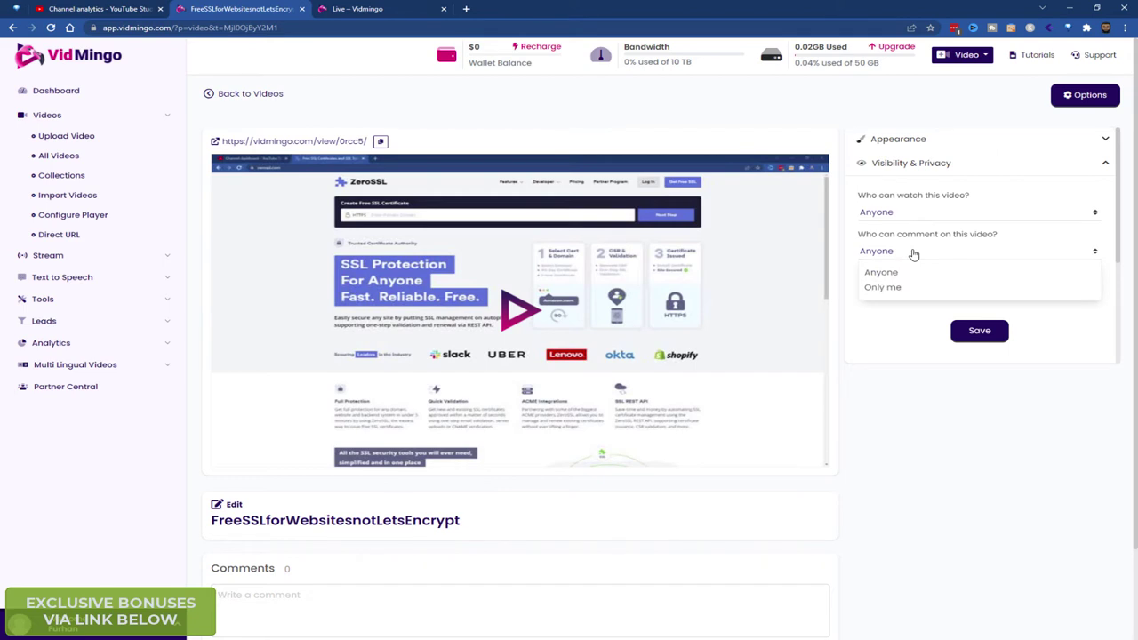
click(914, 255)
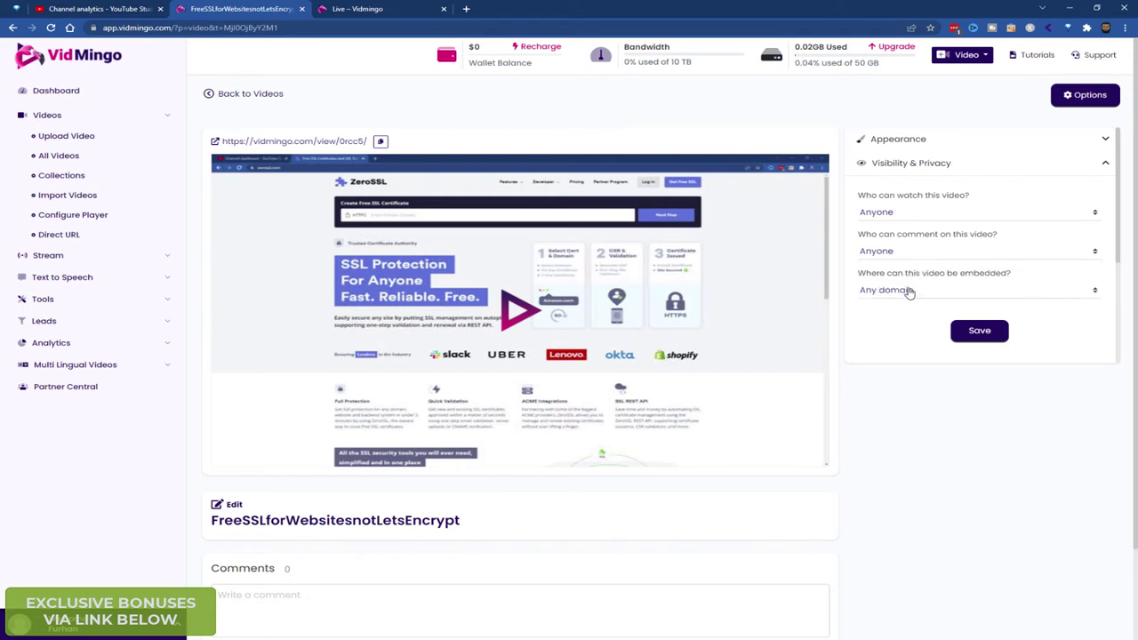
click(909, 293)
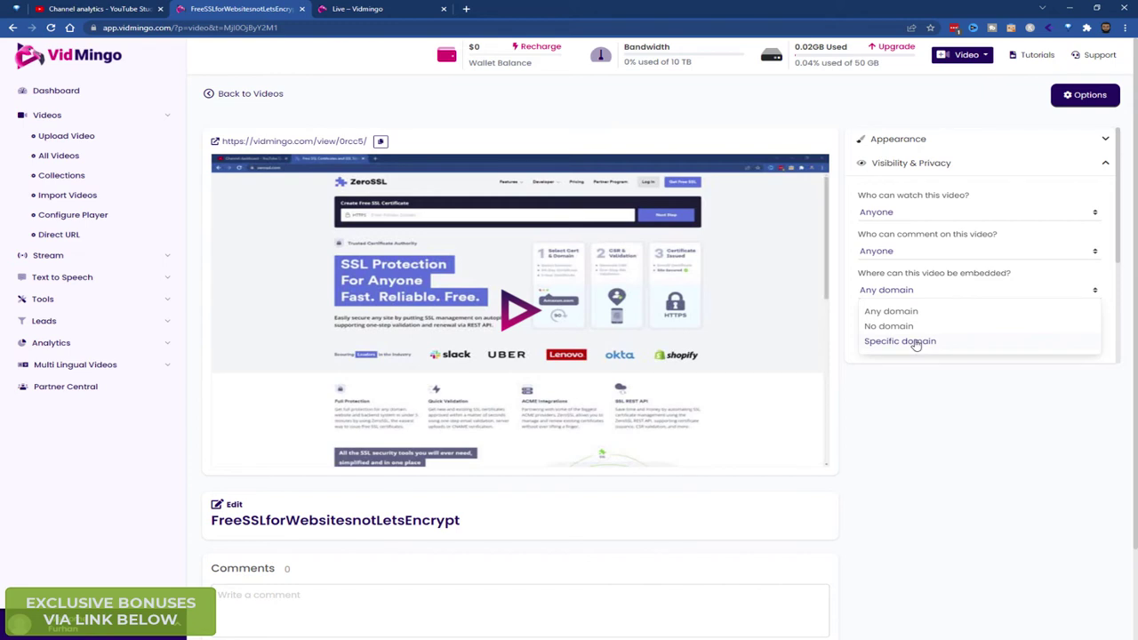
click(967, 355)
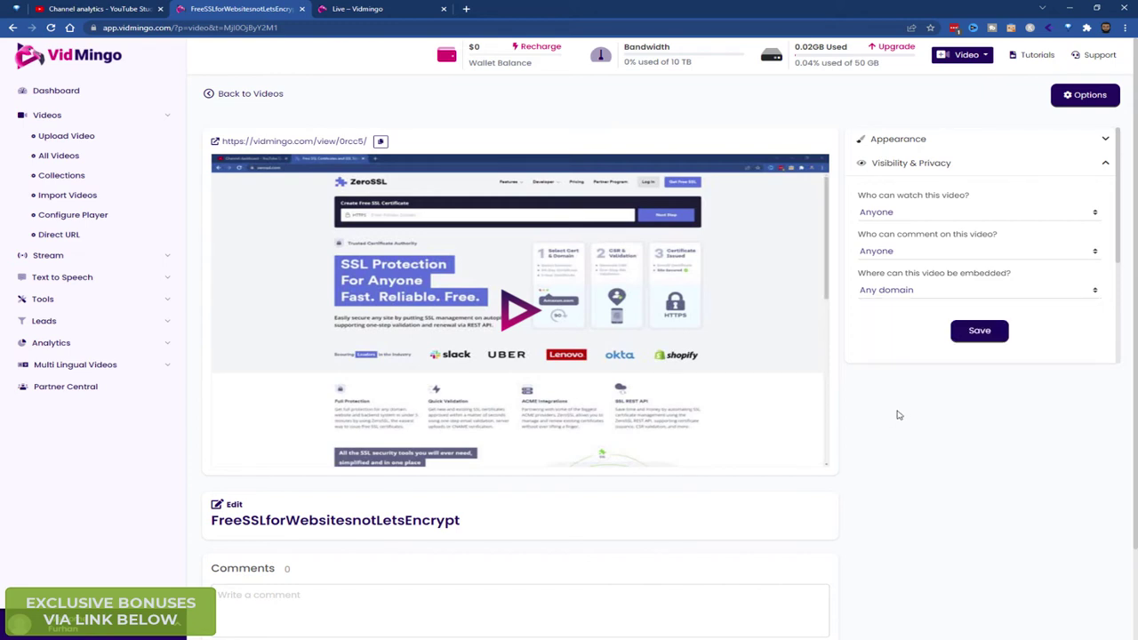
scroll(1000, 364, down, 2)
scroll(914, 292, up, 2)
click(1005, 169)
Briefly expand the Thumbnail and Player Controls sections, then collapse both.
click(988, 188)
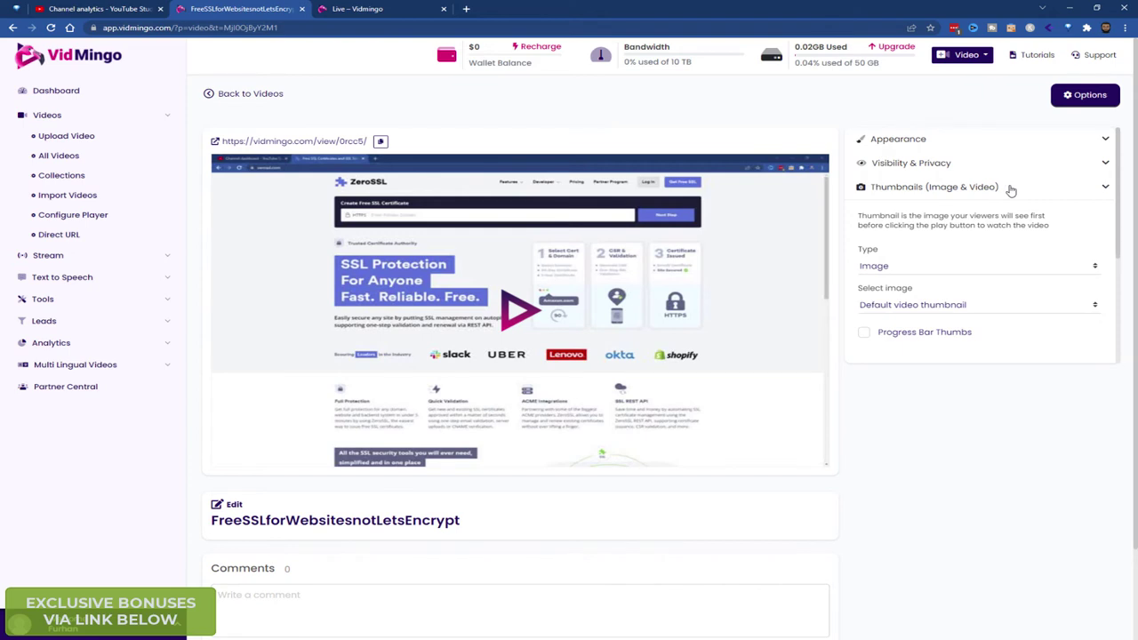
click(1008, 187)
click(961, 213)
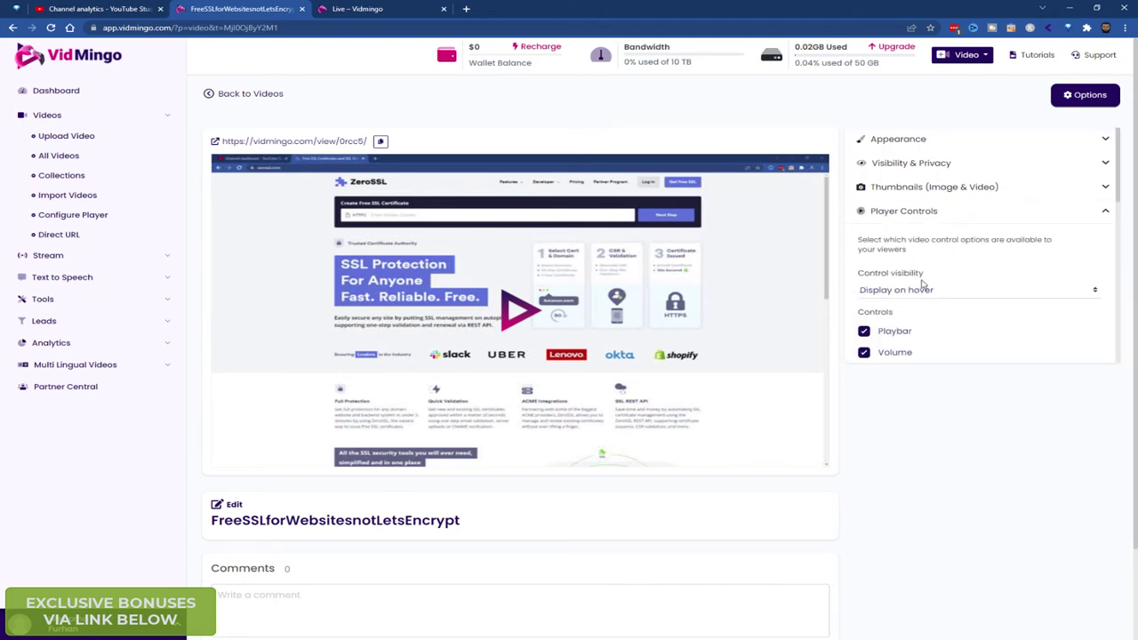
click(947, 214)
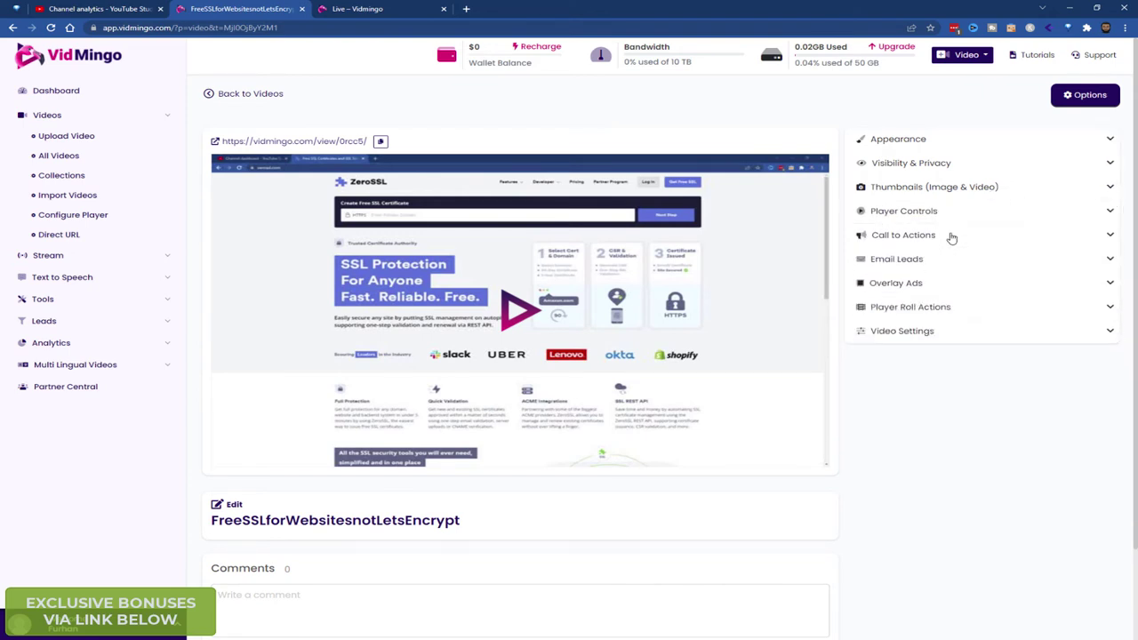
Check the available Call to Action types without changing them, then collapse Call to Actions.
click(952, 239)
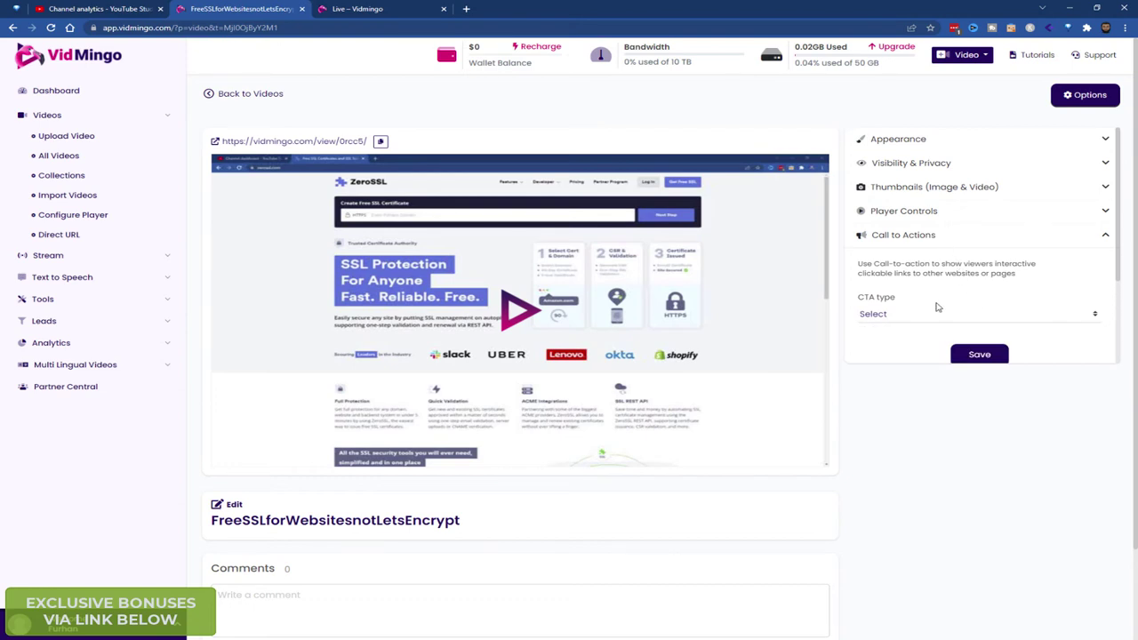
click(941, 315)
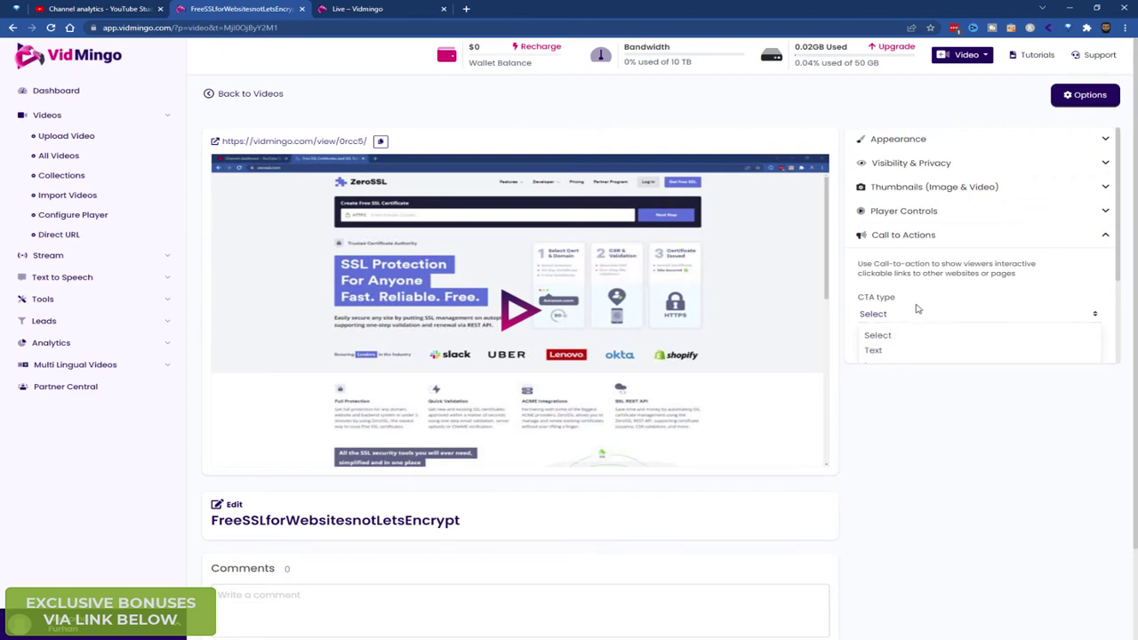
click(916, 316)
click(927, 235)
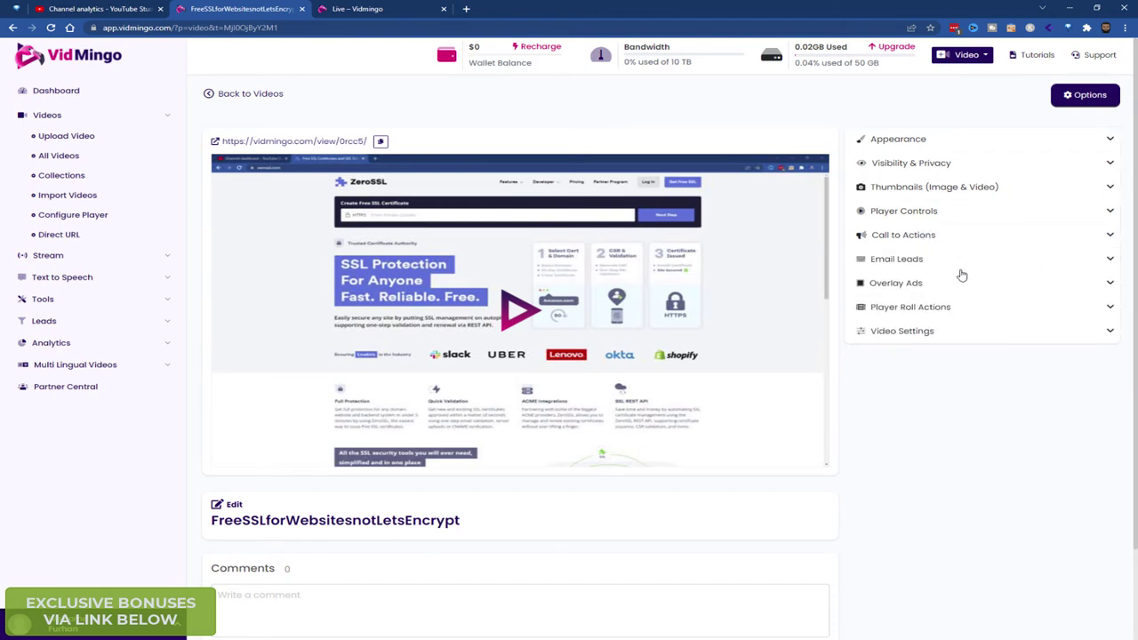
Expand Email Leads and check the email list choices, leaving no list chosen.
click(944, 258)
scroll(951, 249, down, 2)
click(967, 233)
click(967, 234)
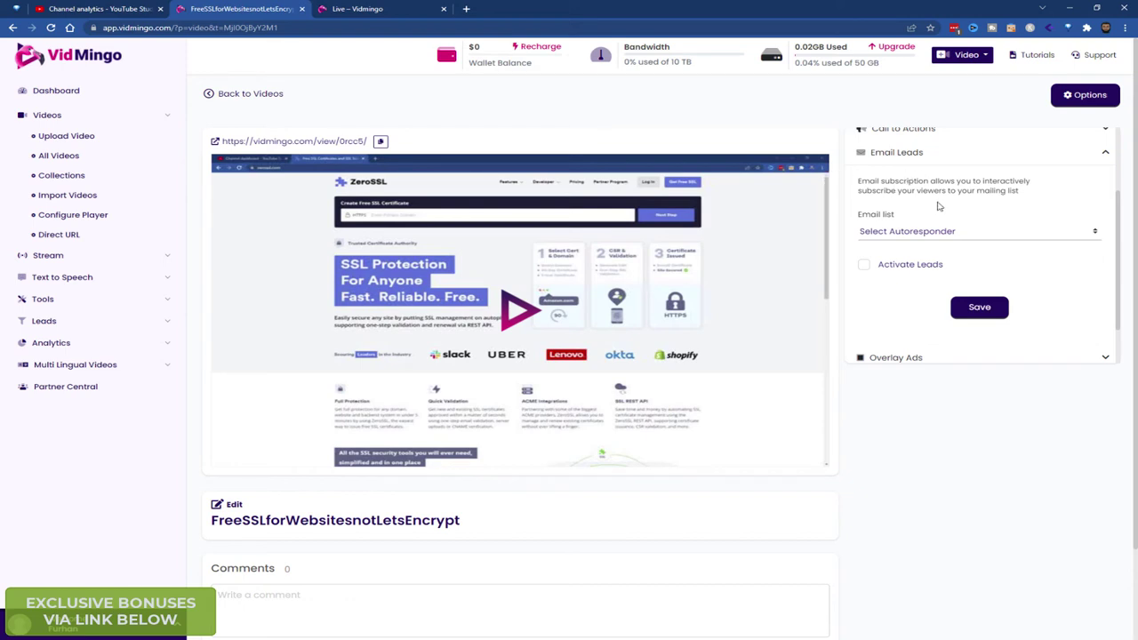
Collapse Email Leads, then look through the Overlay Ads settings and collapse them.
click(929, 153)
click(935, 285)
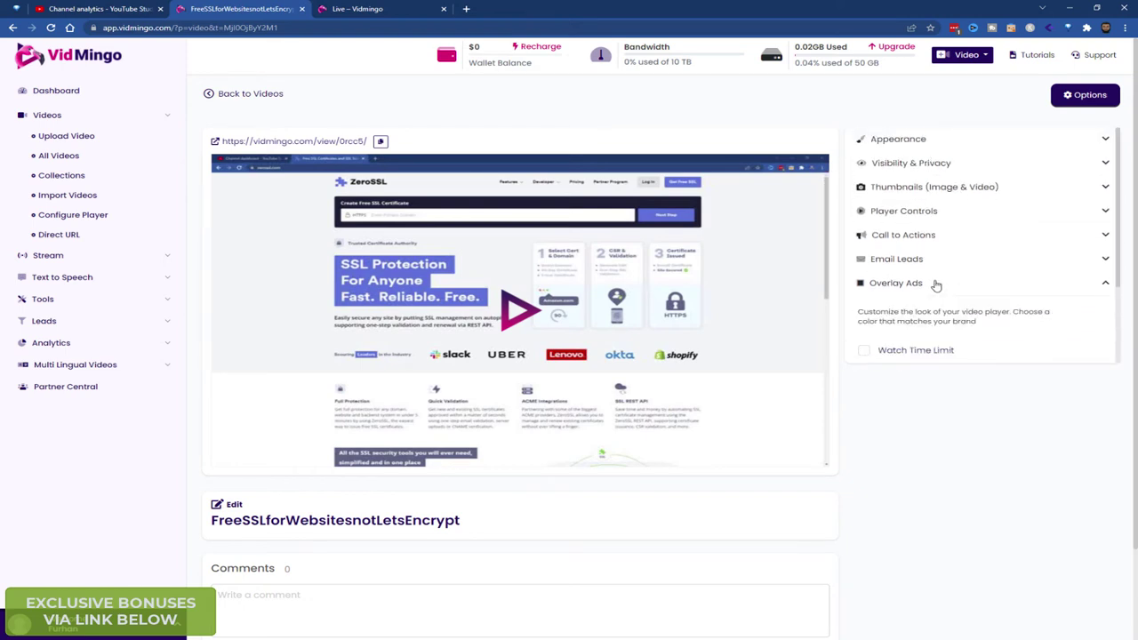
scroll(962, 290, down, 1)
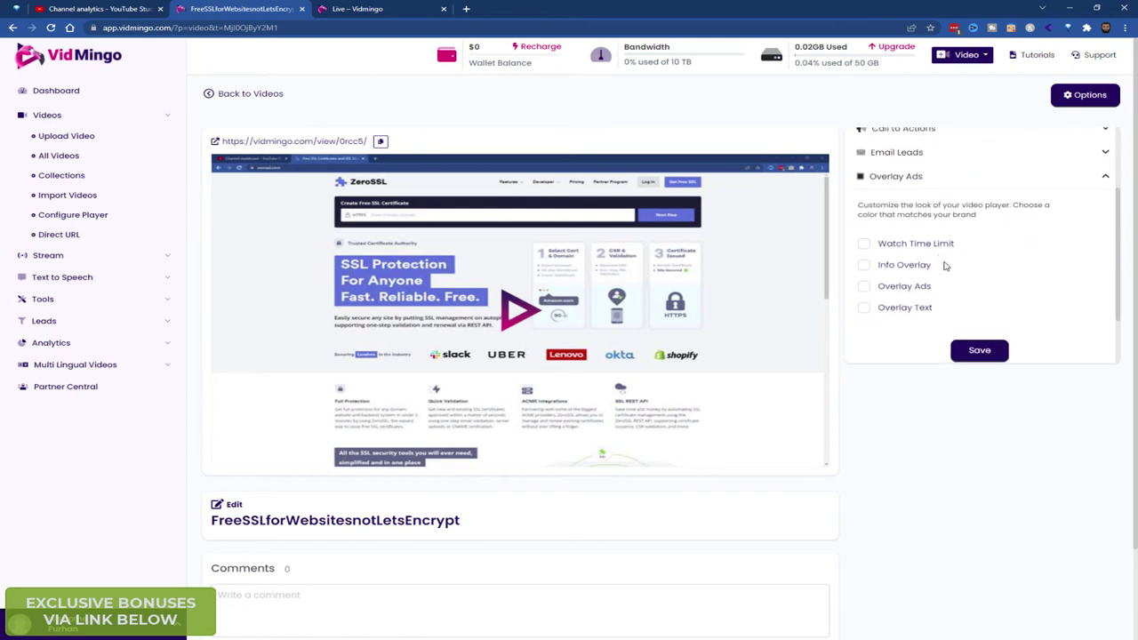
scroll(937, 291, down, 1)
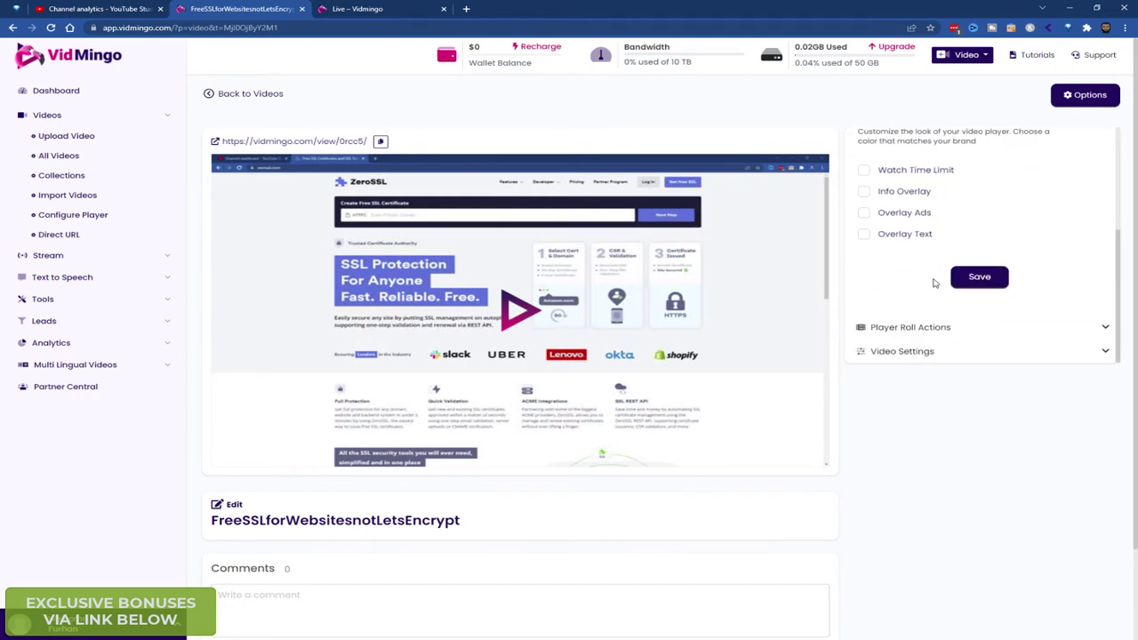
scroll(942, 284, up, 2)
click(905, 264)
Look through the Player Roll Actions post-roll settings, then collapse them.
scroll(957, 271, down, 1)
click(959, 259)
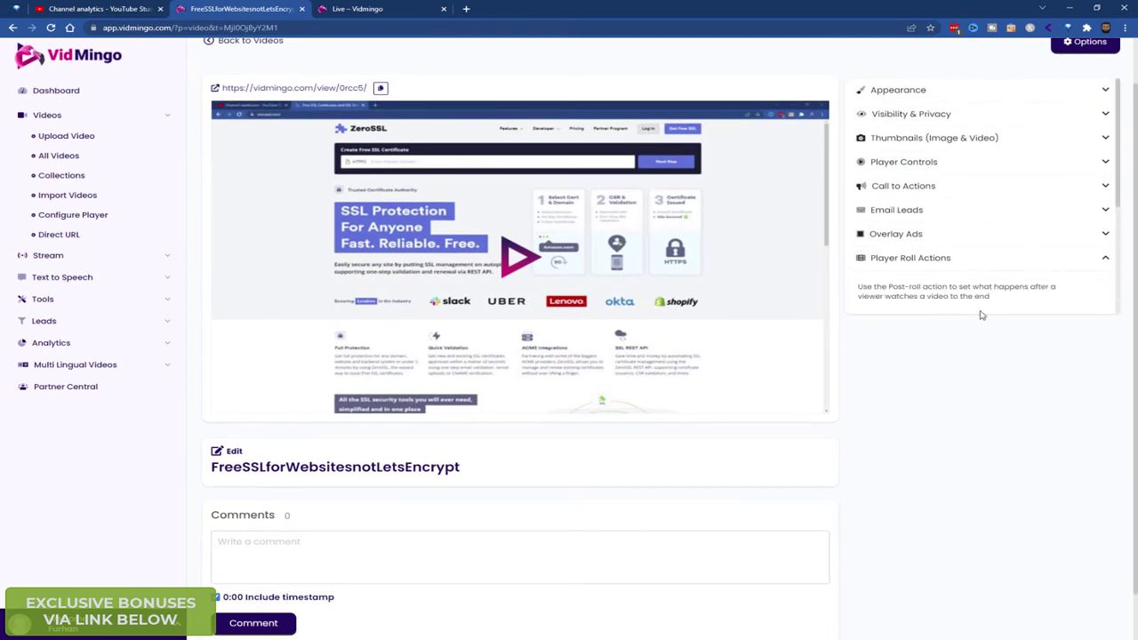
scroll(924, 276, down, 1)
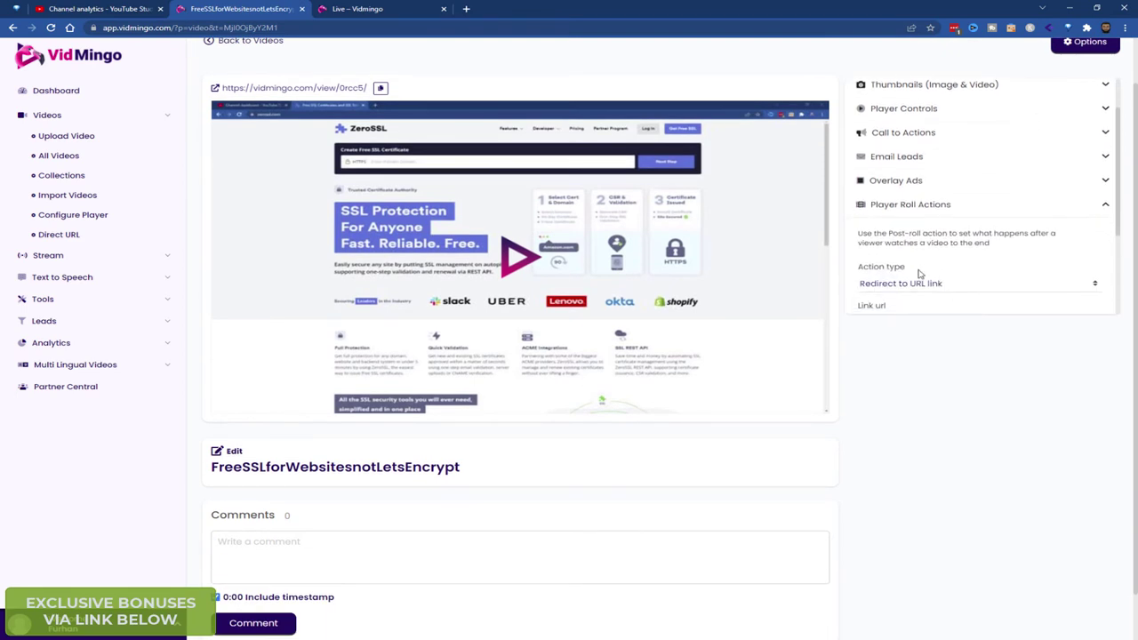
click(930, 209)
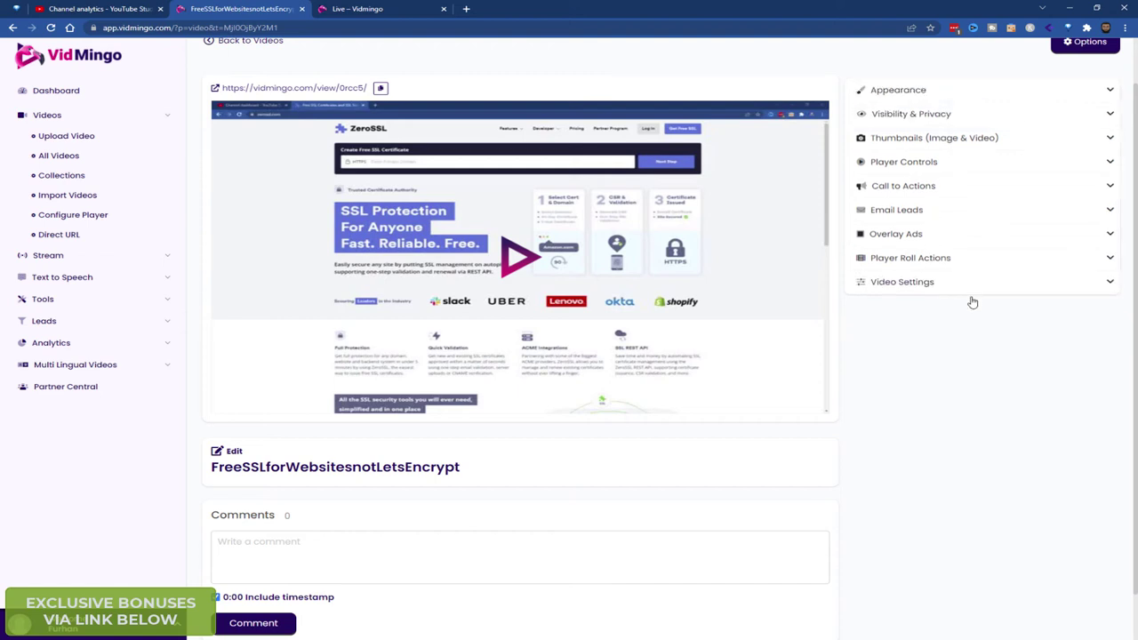
Look through Video Settings: context menu 'About' link on, Related Video and Up Next off.
click(960, 286)
scroll(956, 284, down, 5)
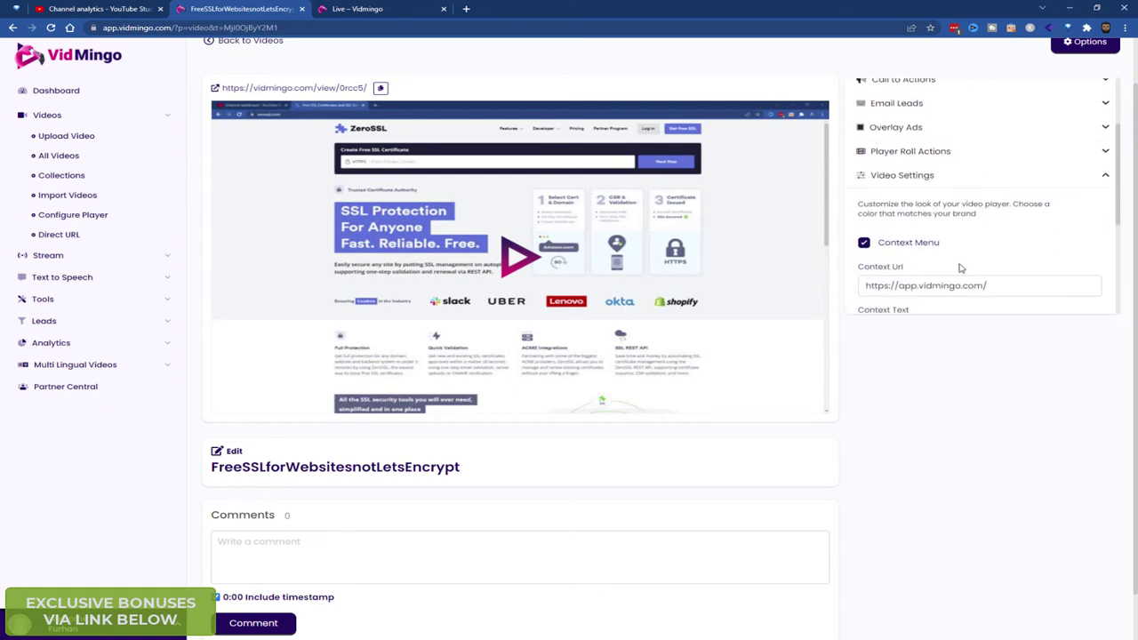
scroll(977, 263, down, 4)
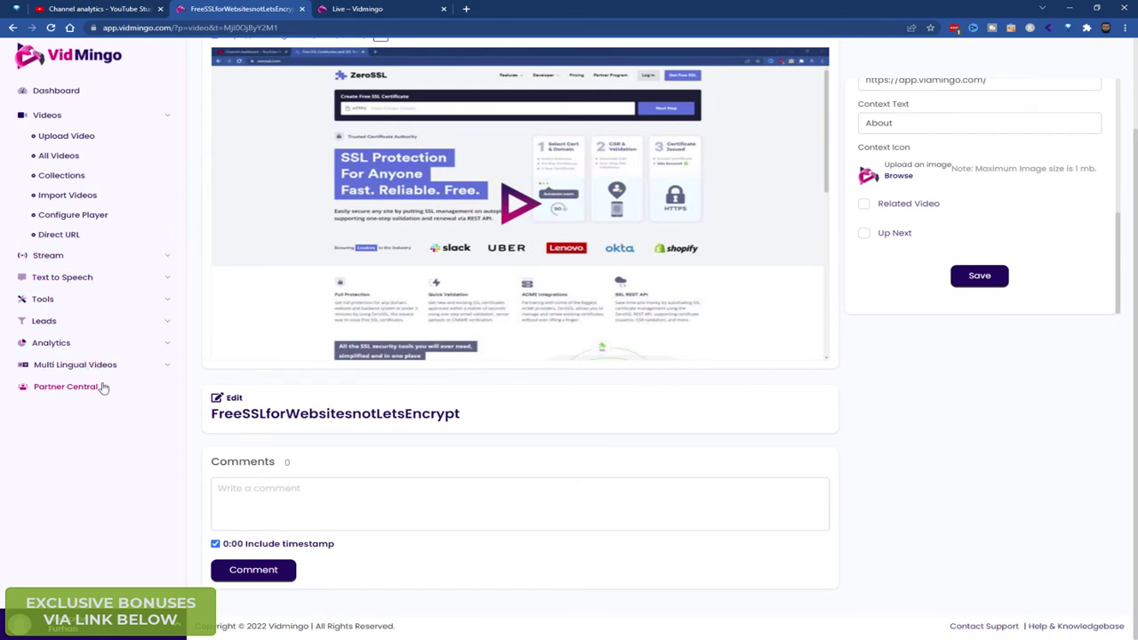
Expand Tools, Stream and Text to Speech in the sidebar, then go to Videos > Direct URL.
scroll(106, 355, up, 1)
click(89, 300)
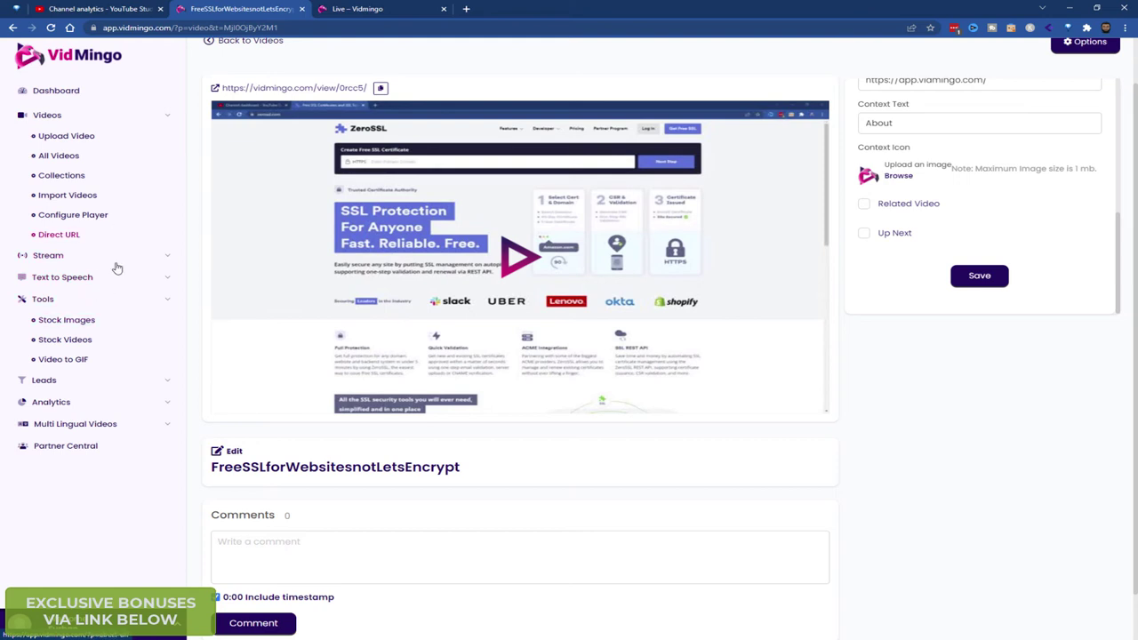
scroll(107, 310, up, 1)
click(111, 257)
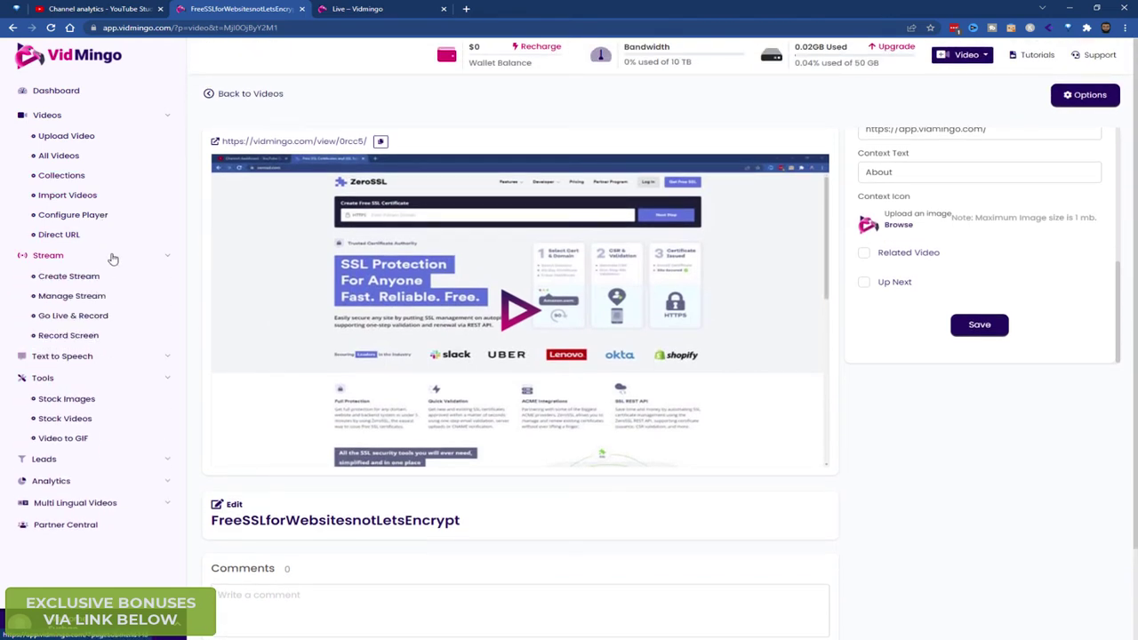
click(112, 356)
scroll(109, 353, down, 1)
scroll(287, 346, up, 1)
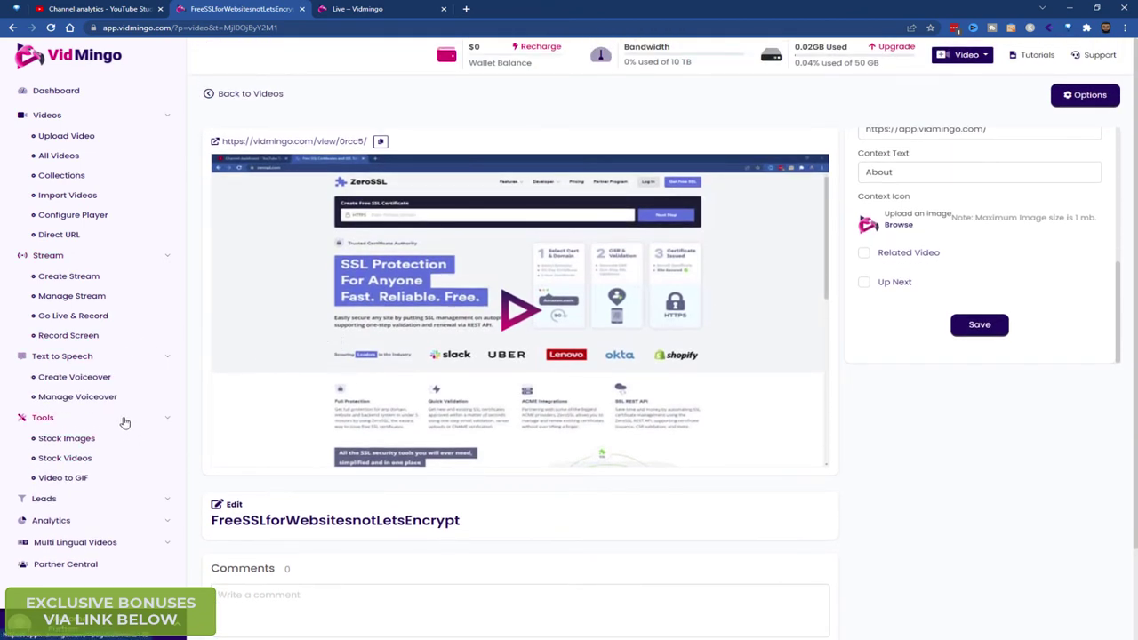
click(59, 234)
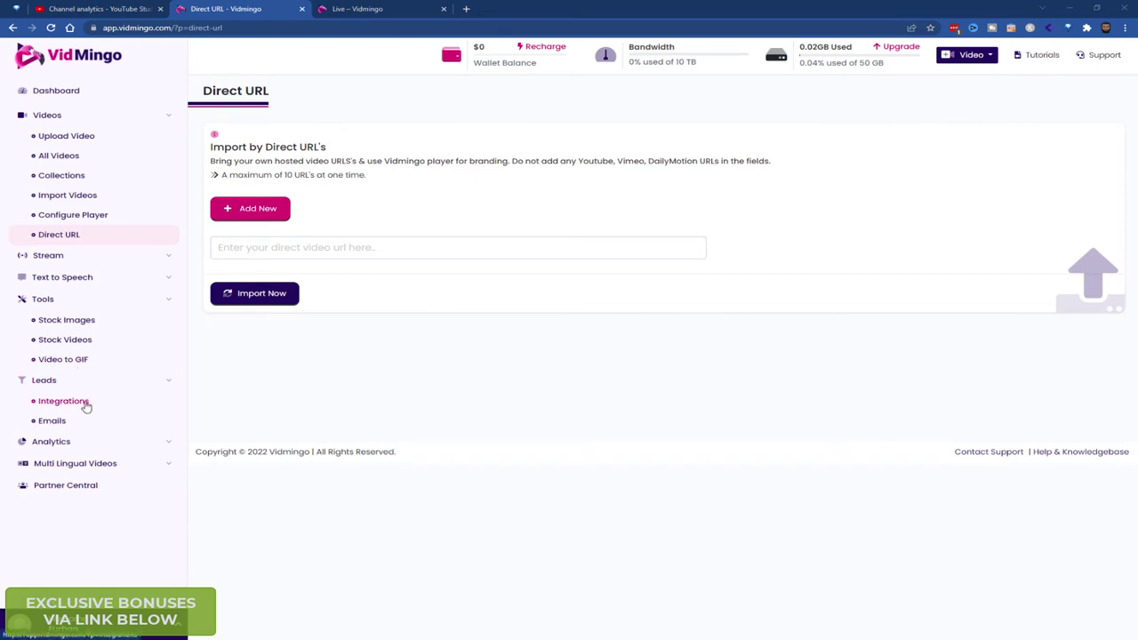
Look over Leads > Integrations, then open Leads > Emails showing 0 contacts.
click(86, 404)
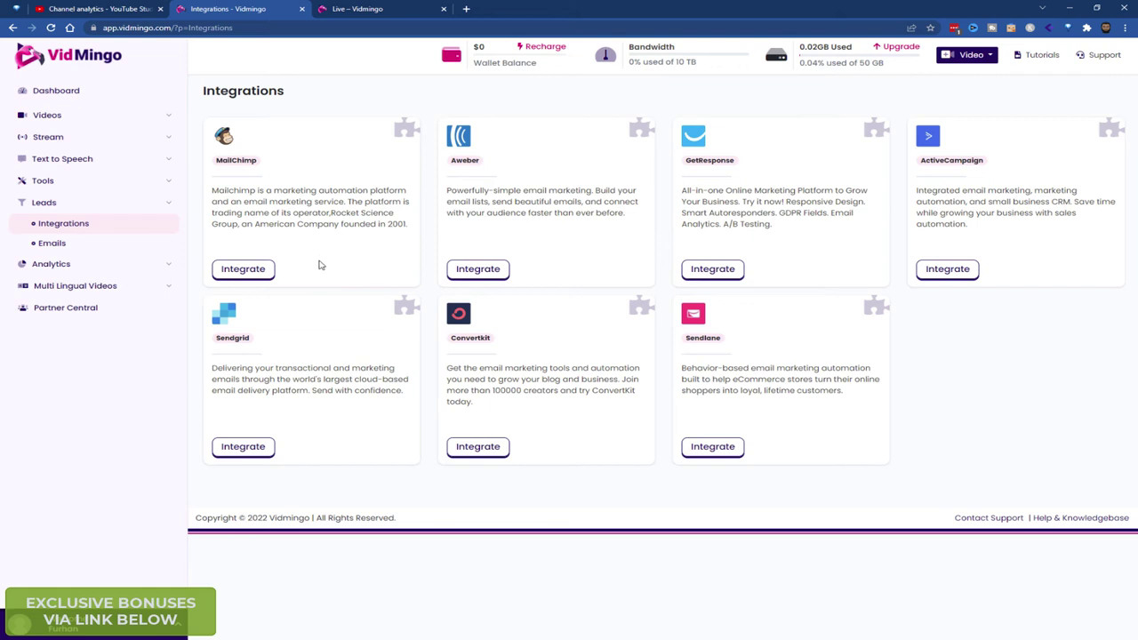
click(103, 242)
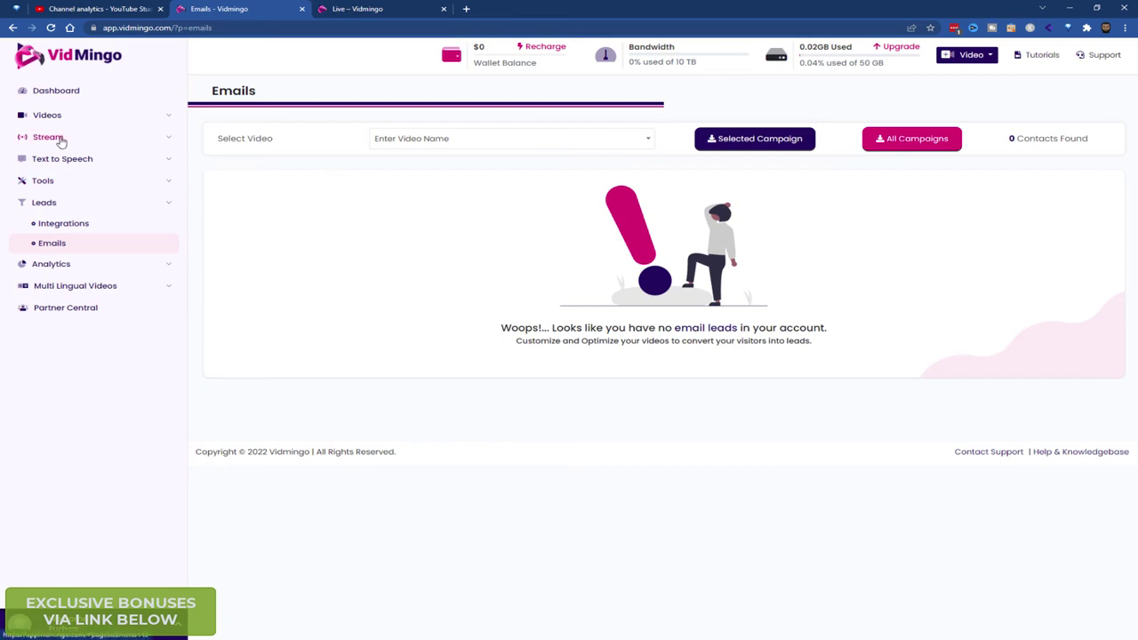
Visit Create Stream, Manage Stream and Go Live & Record, ending on Record Screen.
click(59, 140)
click(88, 159)
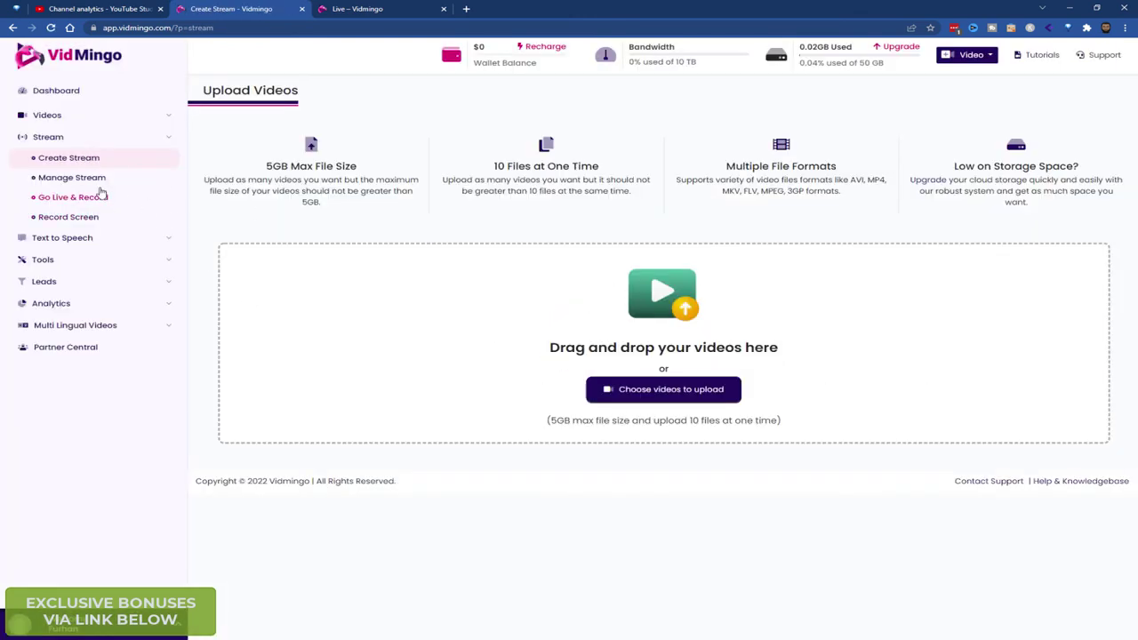
click(98, 179)
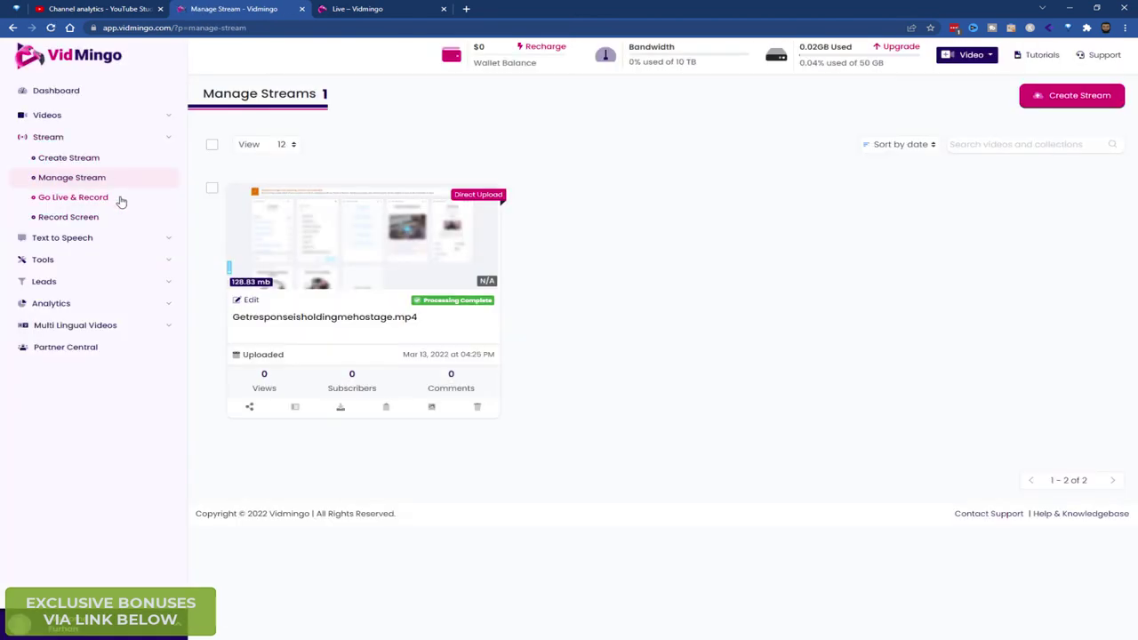
click(86, 201)
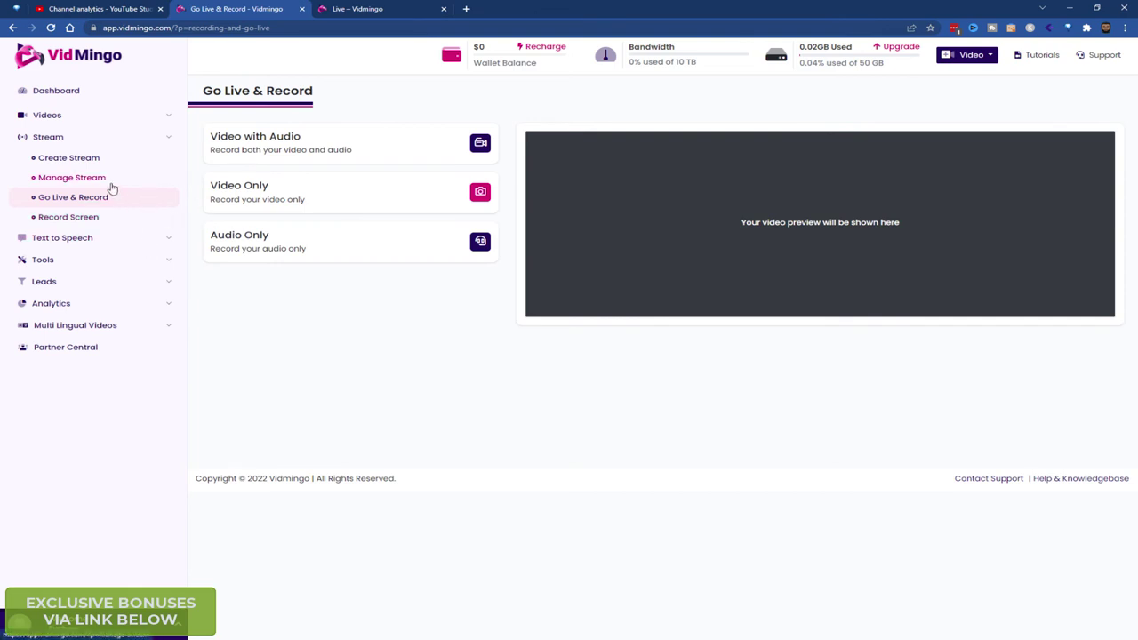
click(127, 220)
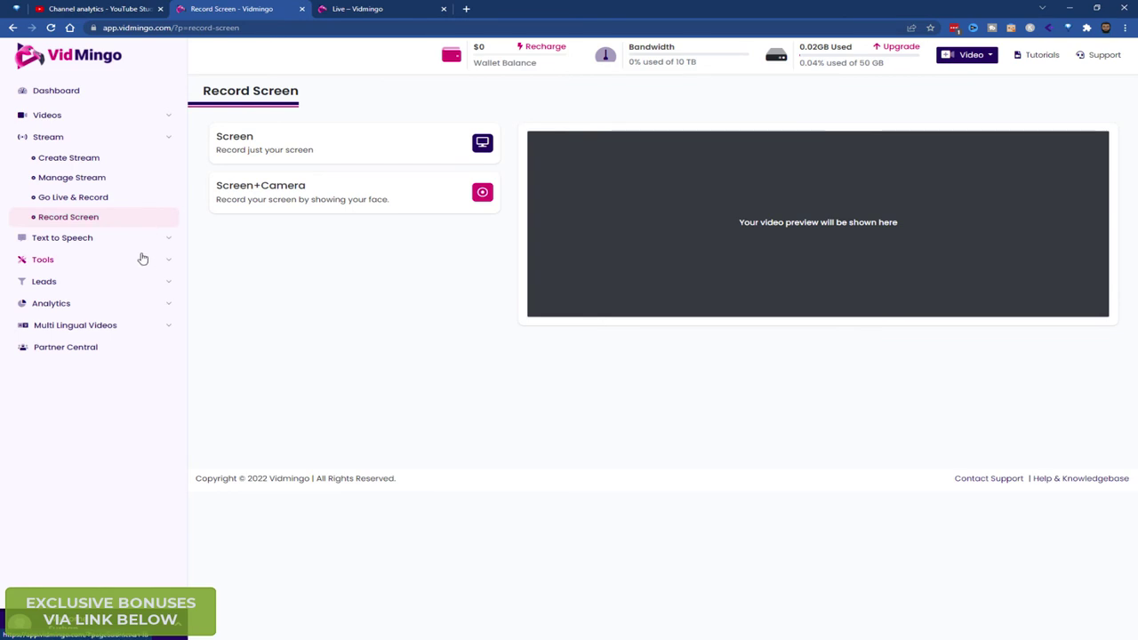
View Create Voiceover, then Manage Voiceovers: empty table, 100000/100000 characters left.
click(87, 240)
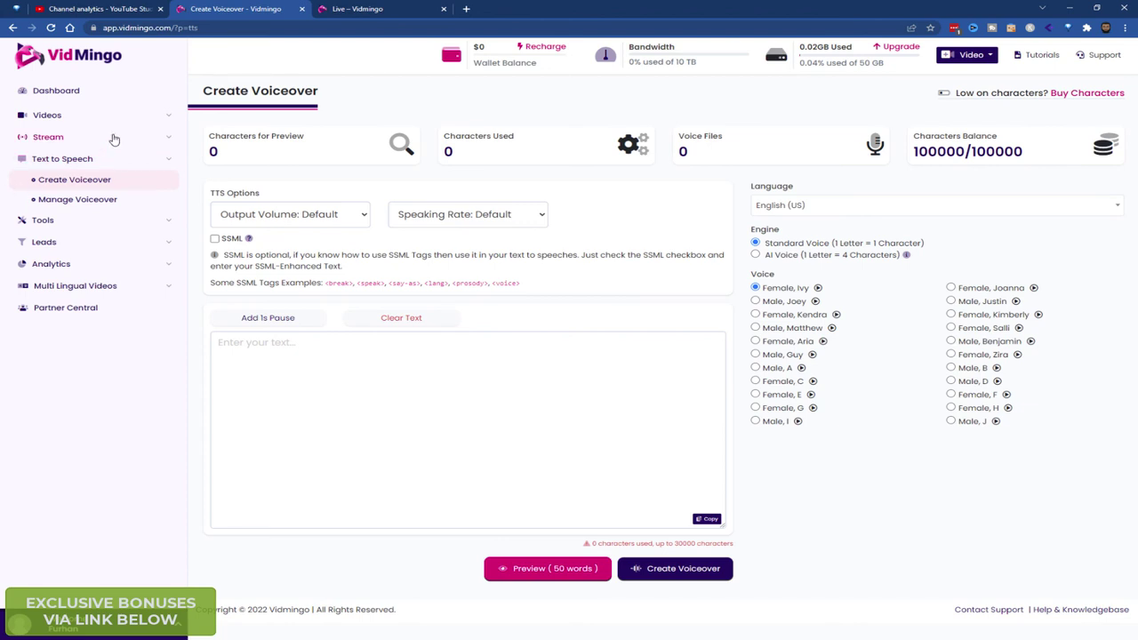
click(89, 201)
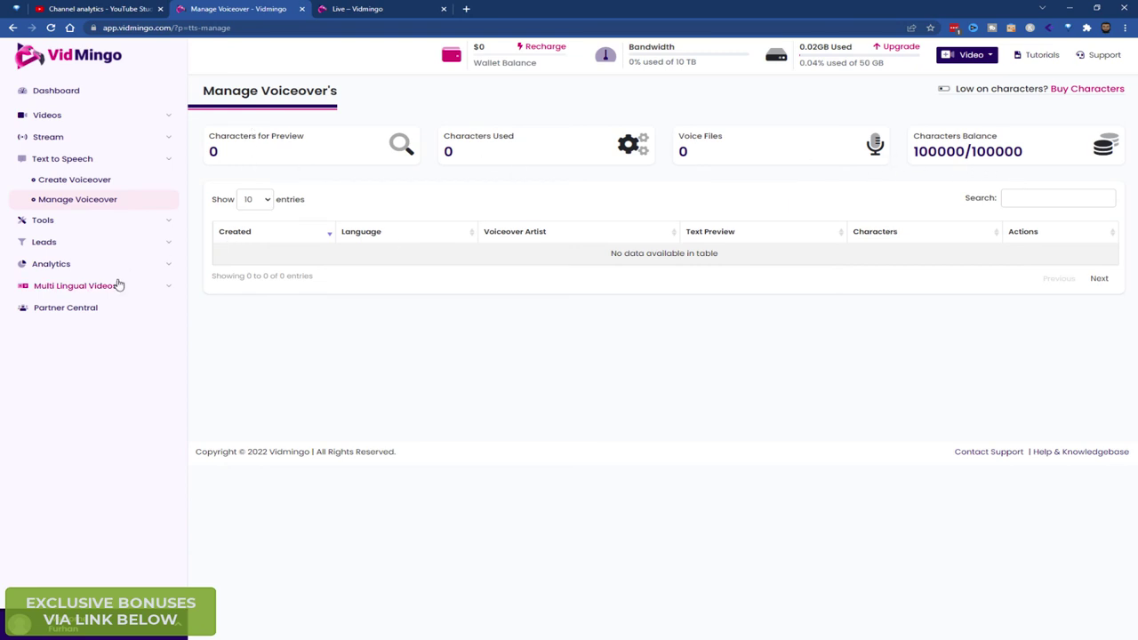
click(62, 220)
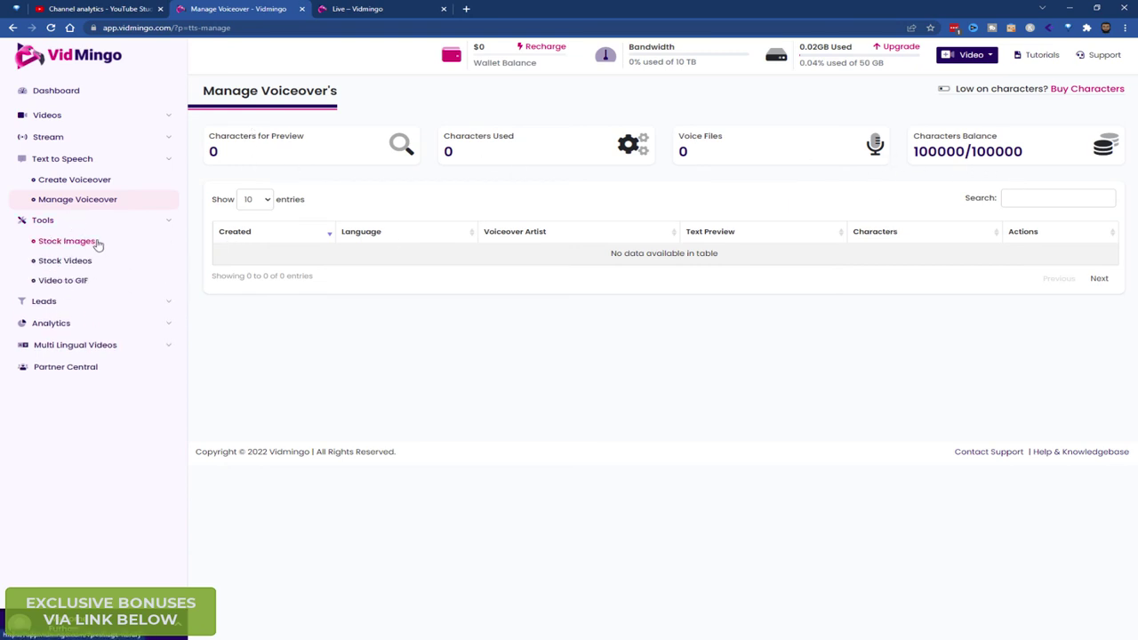
Browse Stock Images, Stock Videos and Video to GIF, then view Analytics Overview.
click(68, 241)
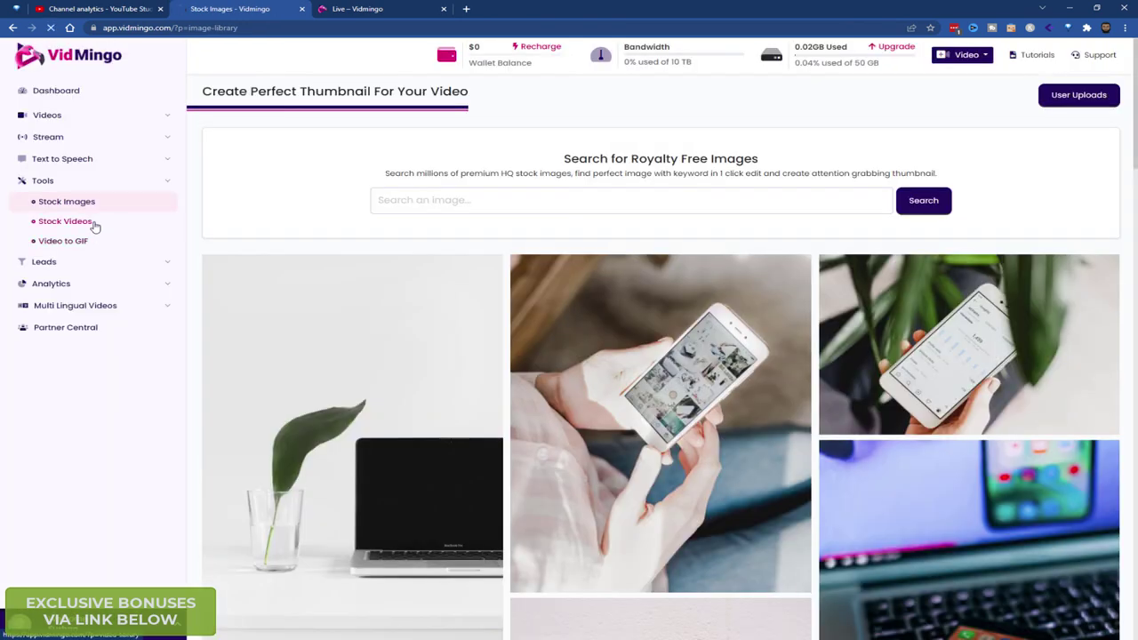
click(66, 222)
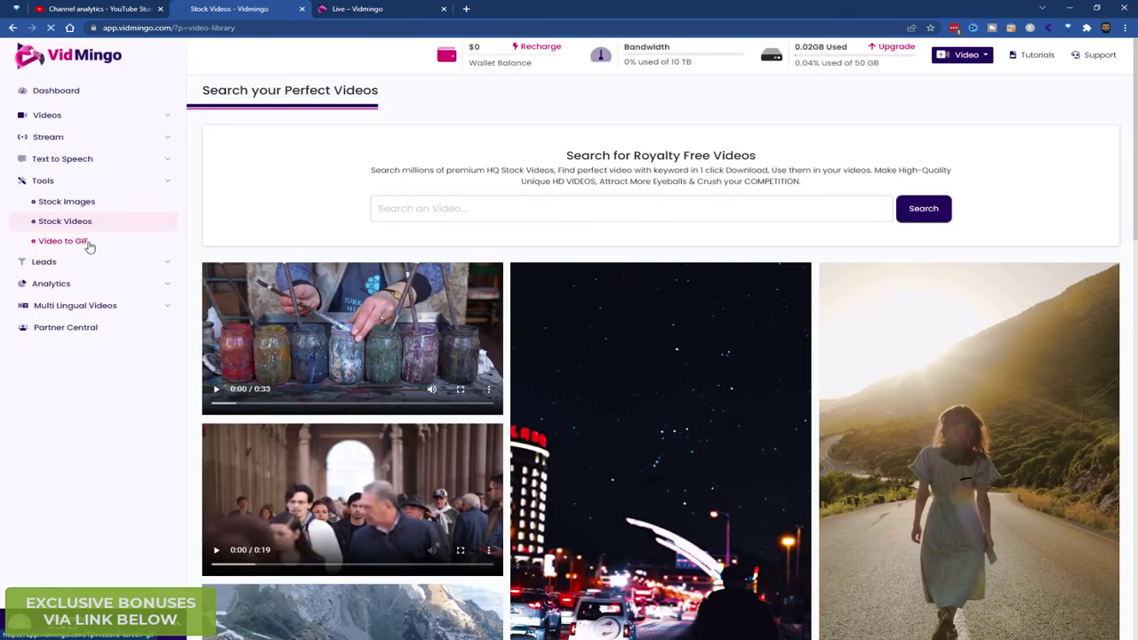
click(90, 245)
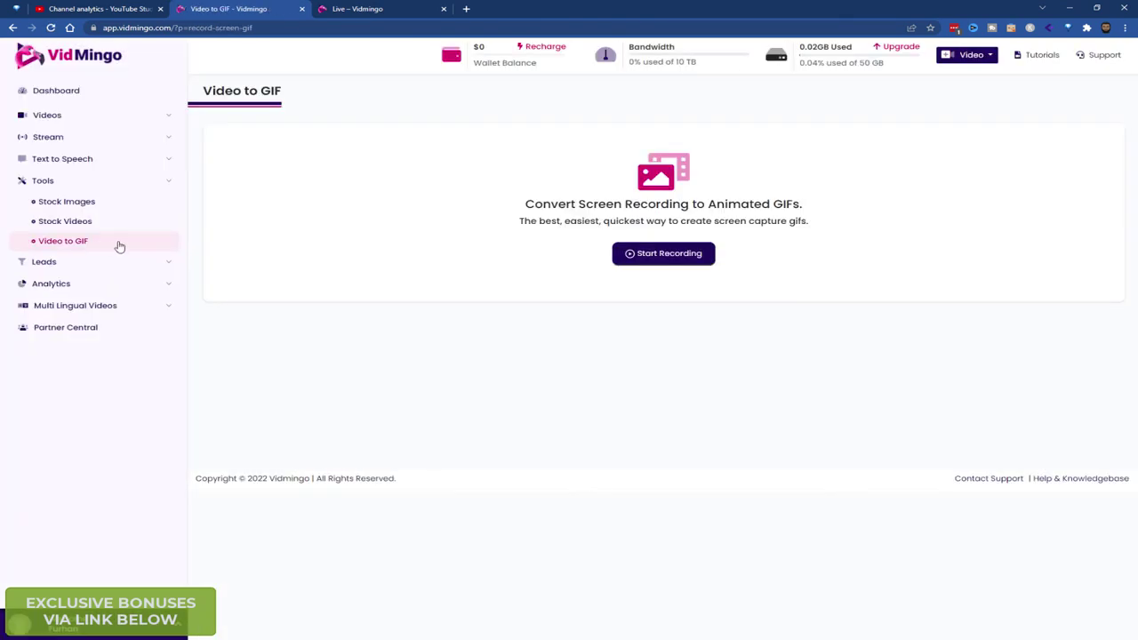
click(81, 284)
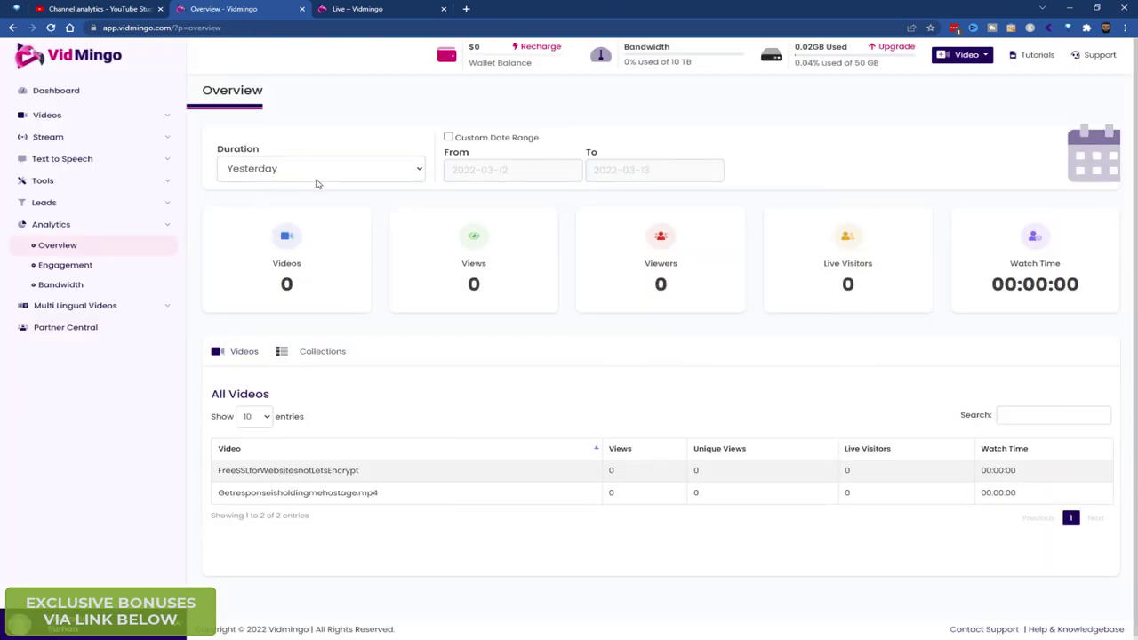
click(106, 307)
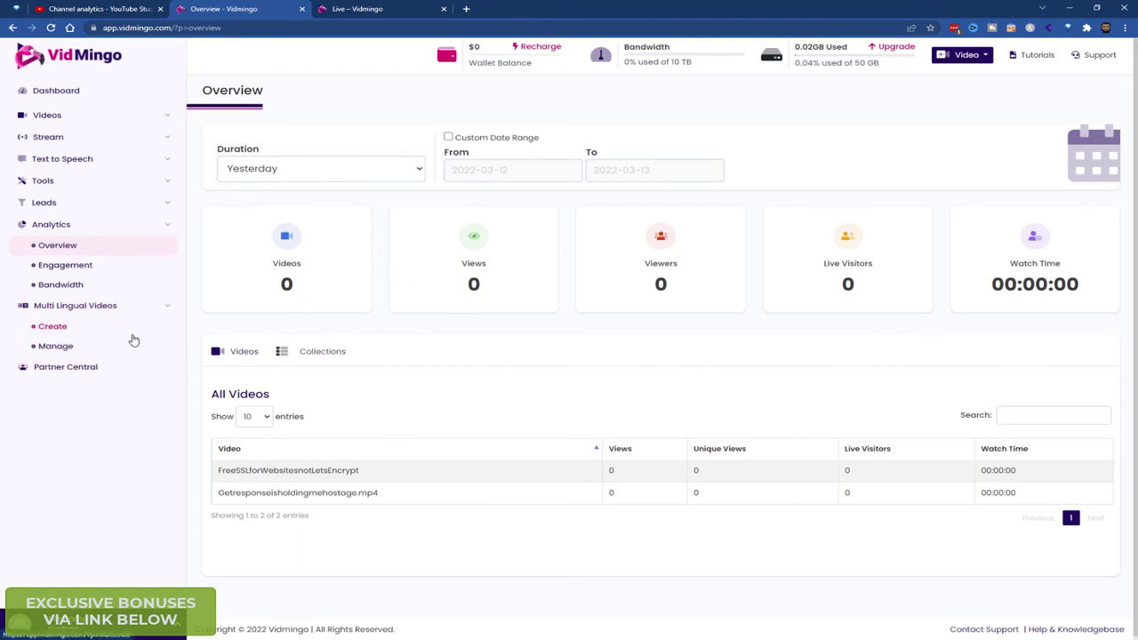
Open Multi Lingual Videos > Create to start a new multi-lingual video.
click(98, 331)
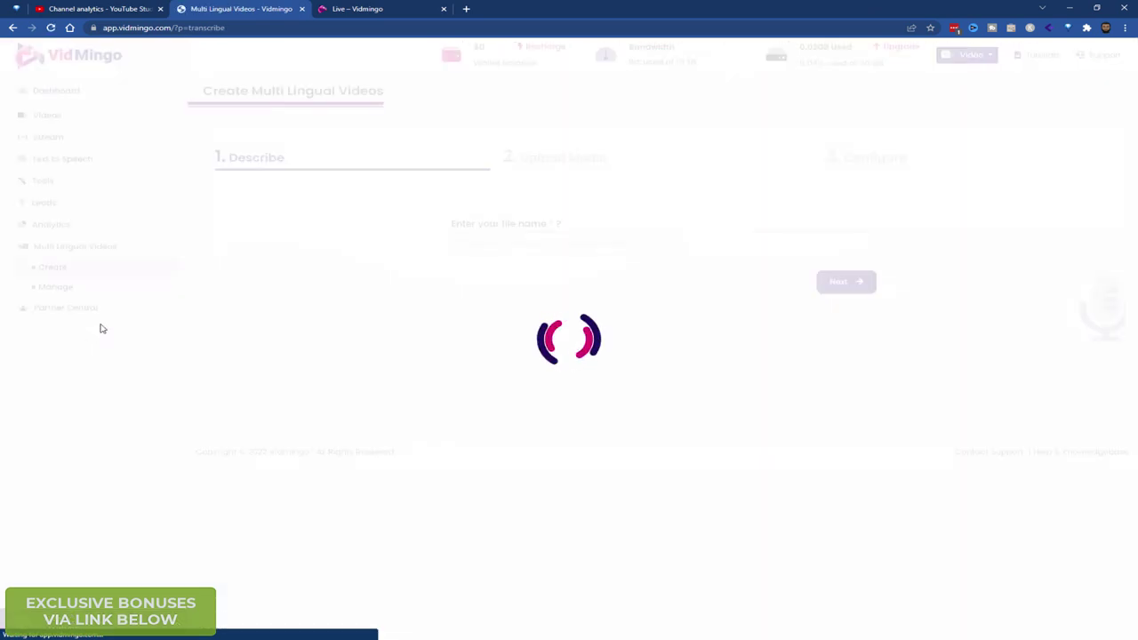